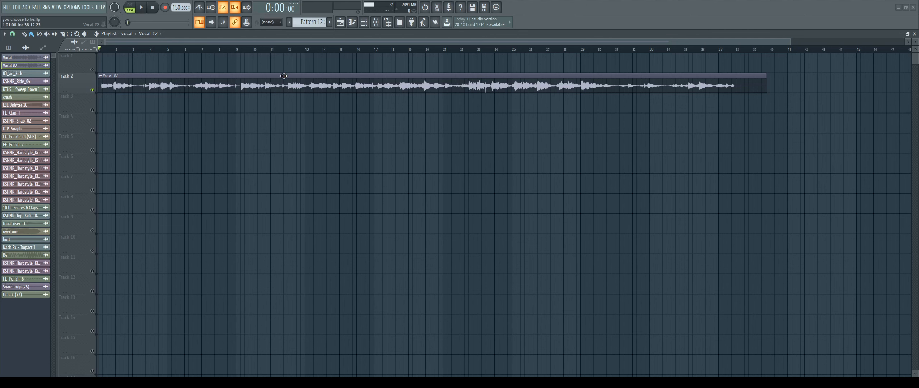
Step: Trim the silence before the first phrase of the Vocal #2 clip and align its new start with the playlist's beginning
key("space")
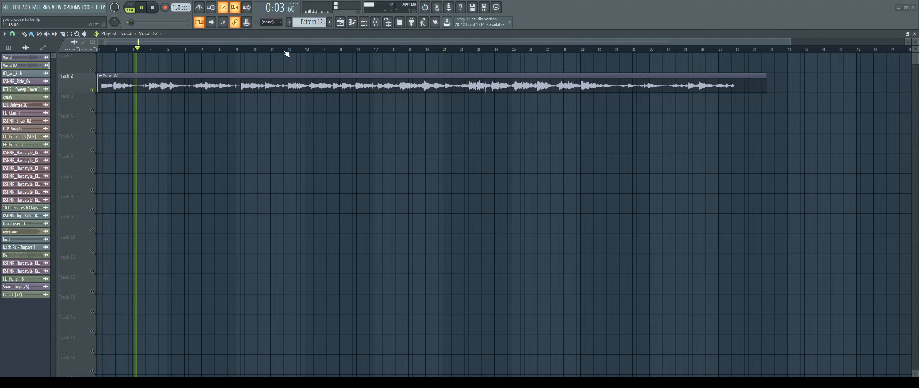
key("space")
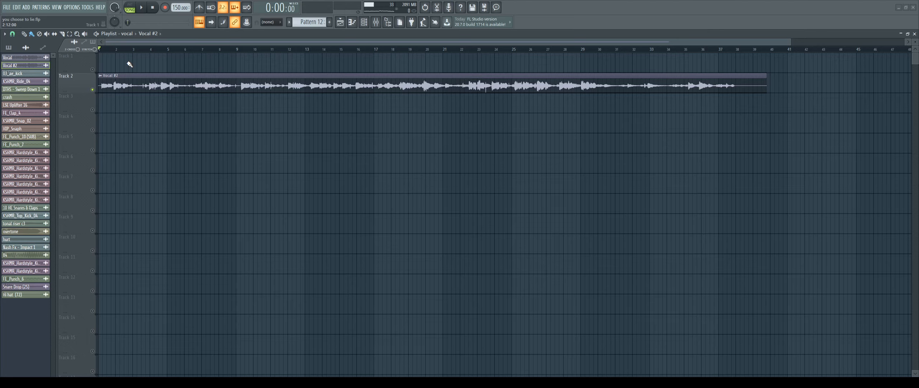
scroll(109, 53, "up", 3)
scroll(109, 53, "up", 3)
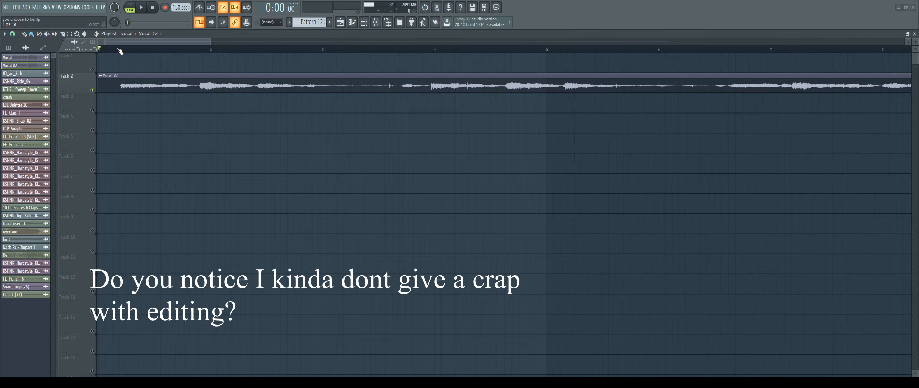
key("space")
key("space")
key("space")
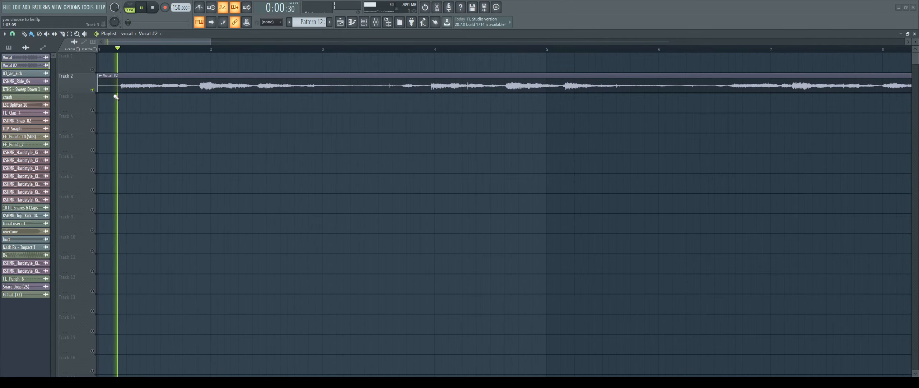
key("space")
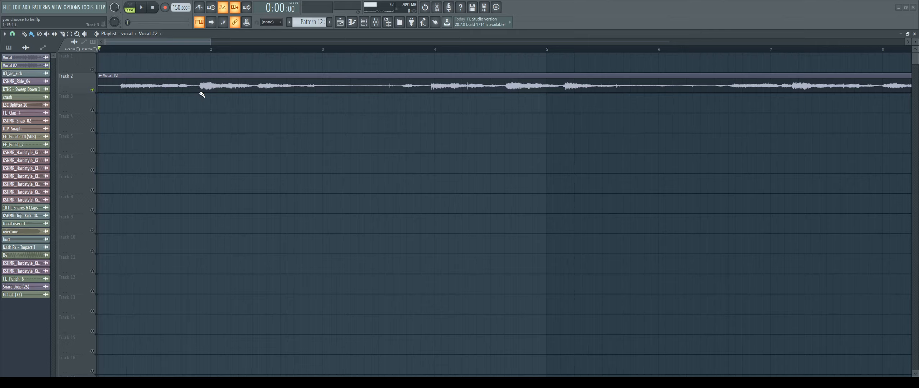
mouse_move(100, 90)
left_mouse_down()
mouse_move(122, 91)
mouse_move(115, 85)
left_mouse_up()
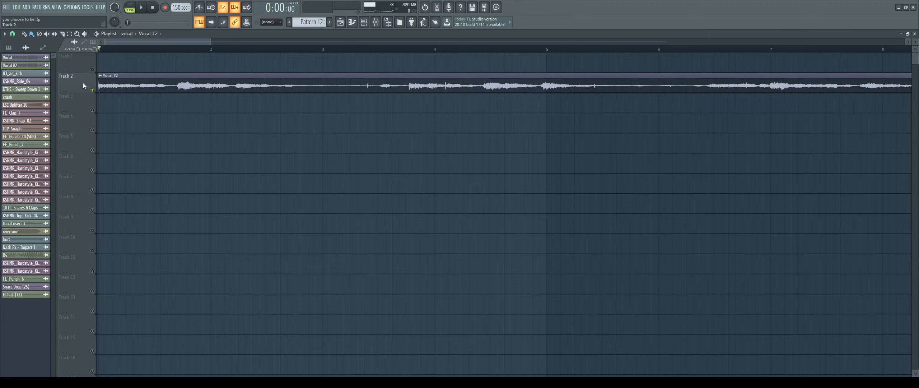
Step: Listen to the opening phrases of the trimmed vocal to judge its tempo
key("space")
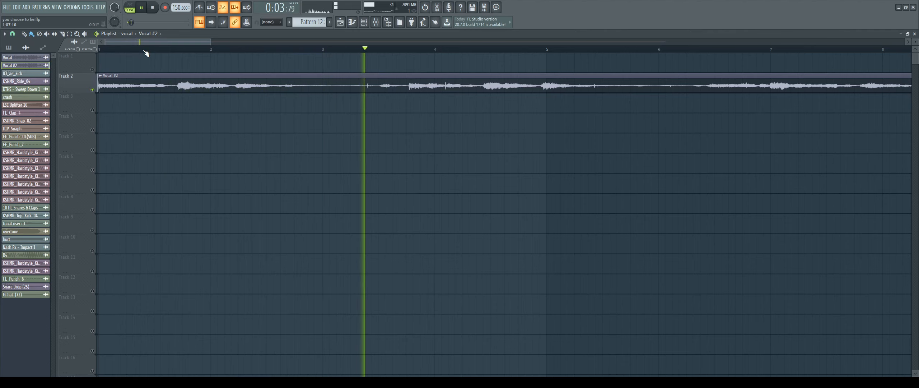
key("space")
scroll(146, 53, "down", 1)
scroll(146, 54, "down", 1)
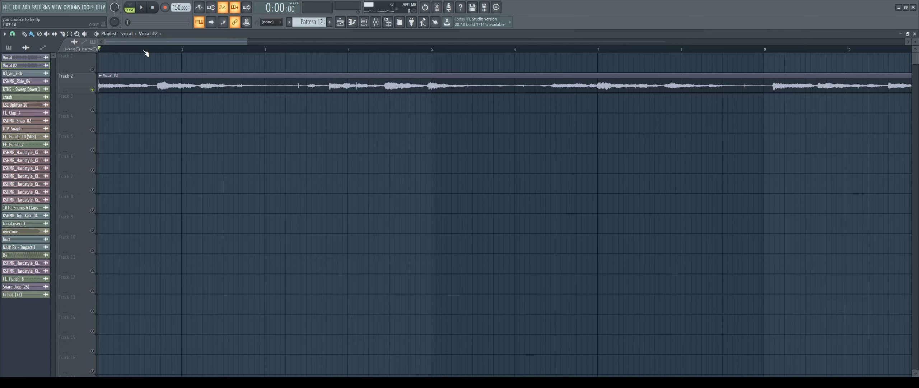
key("space")
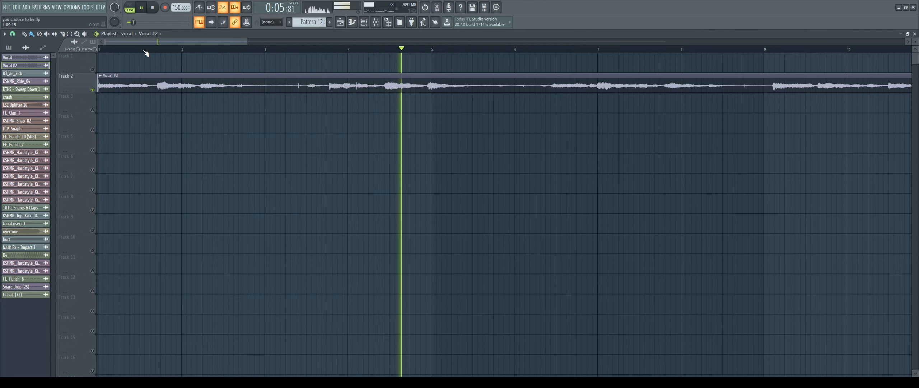
key("space")
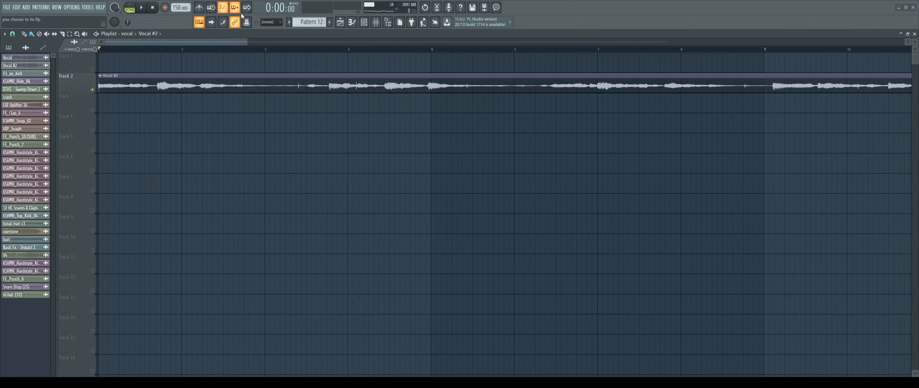
Step: Use tap tempo along with the playing vocal to set the project tempo to 110 BPM
key("space")
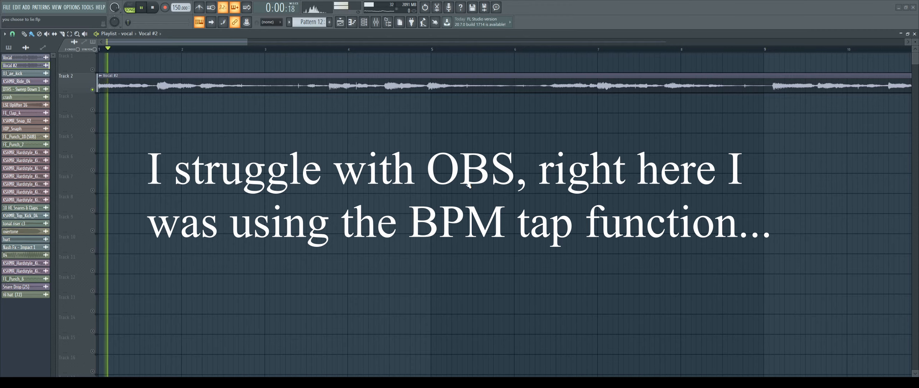
left_click(466, 182)
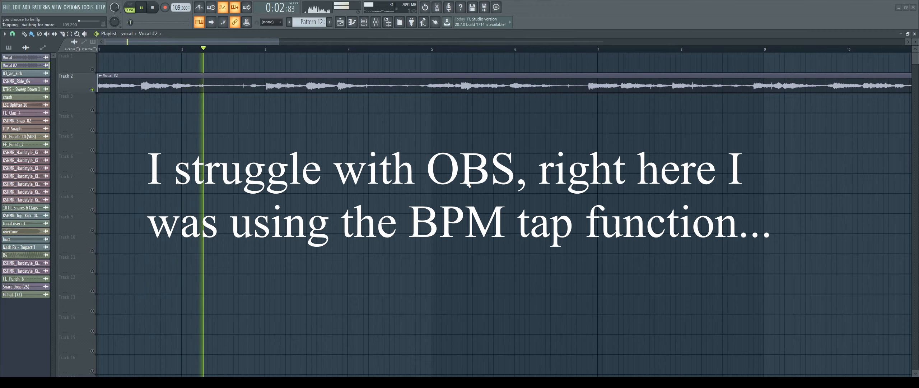
left_click(466, 182)
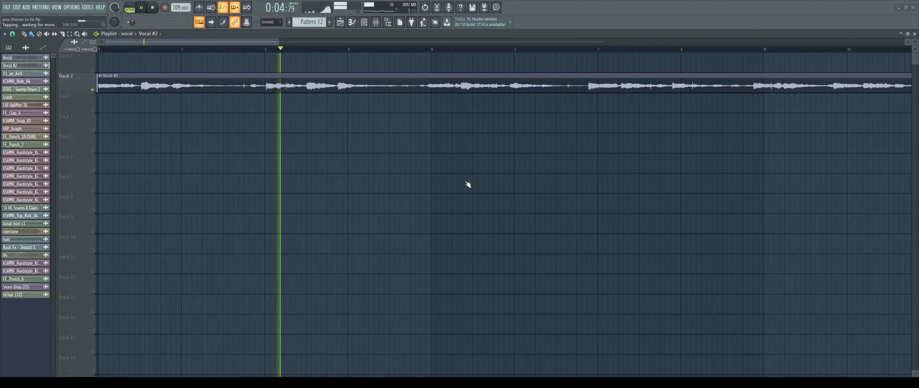
left_click(466, 182)
left_click(466, 182)
left_click(467, 182)
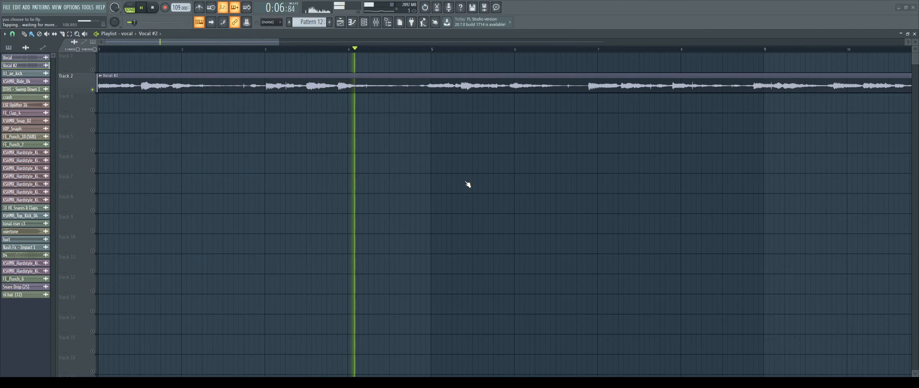
key("space")
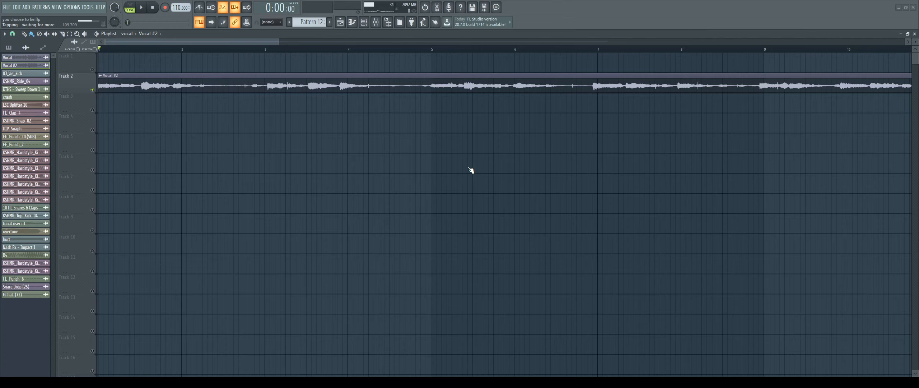
Step: Turn on the metronome, set the tempo to 111 BPM and play the vocal against it
key("space")
scroll(472, 171, "down", 1)
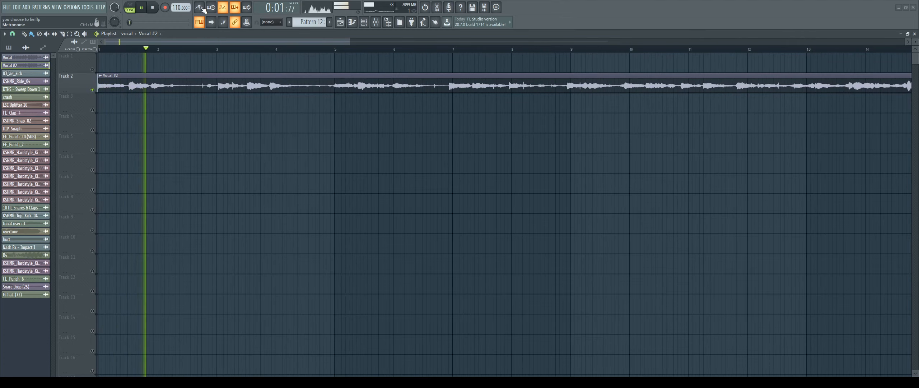
key("space")
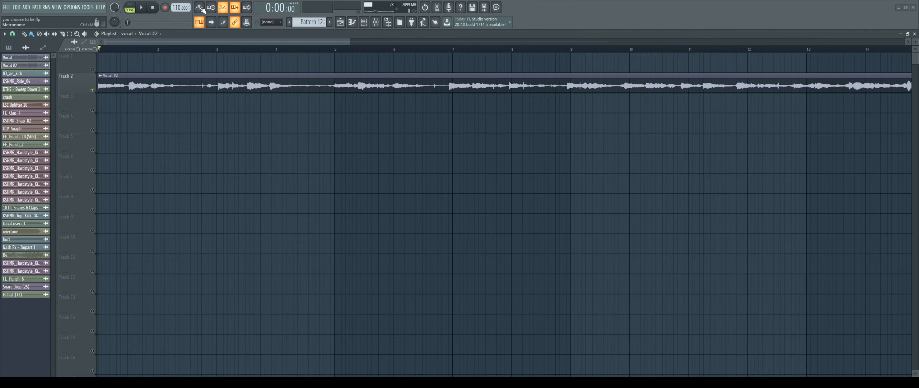
left_click(201, 8)
key("space")
scroll(190, 49, "up", 2)
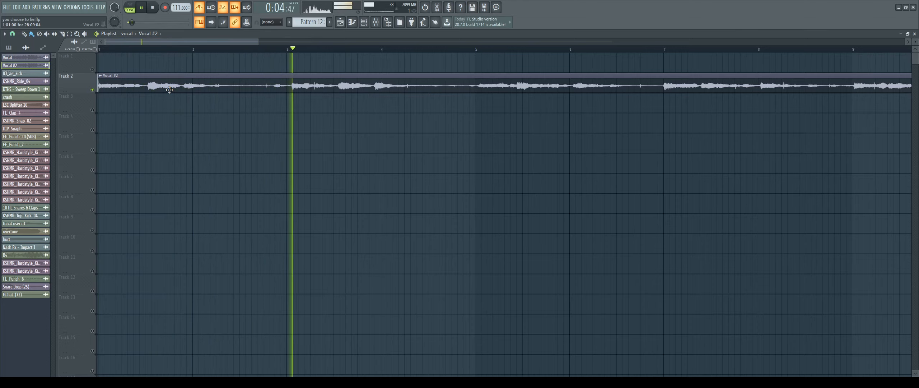
key("space")
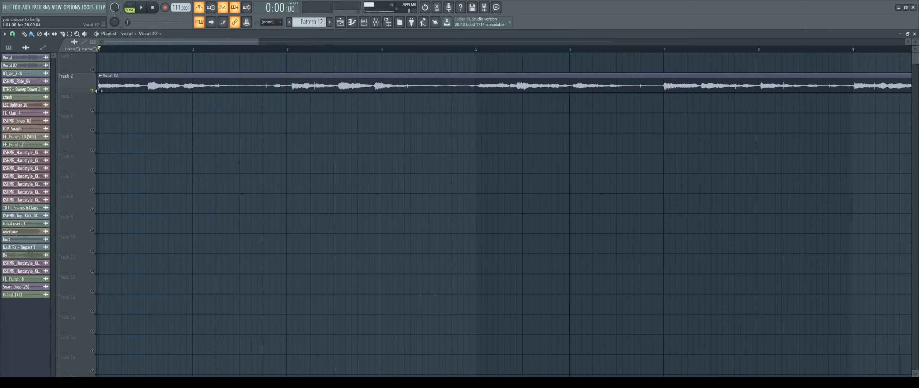
Step: Trim a little more off the start of the vocal clip, shift it back to bar 1 and check it against the metronome
left_click_drag(98, 91, 103, 91)
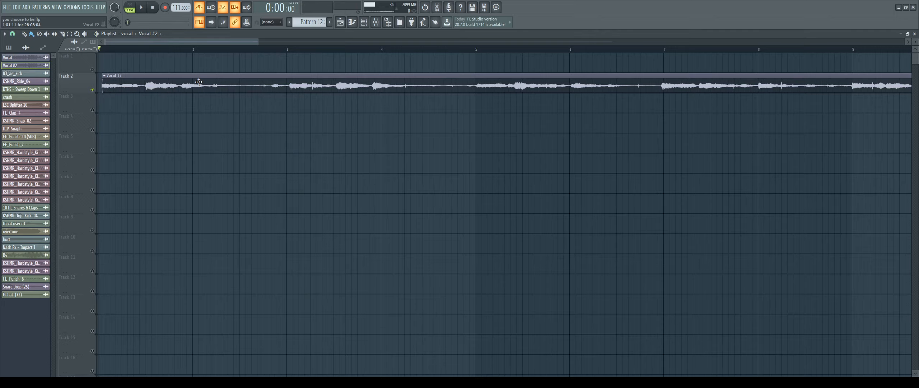
left_click_drag(199, 82, 197, 83)
key("space")
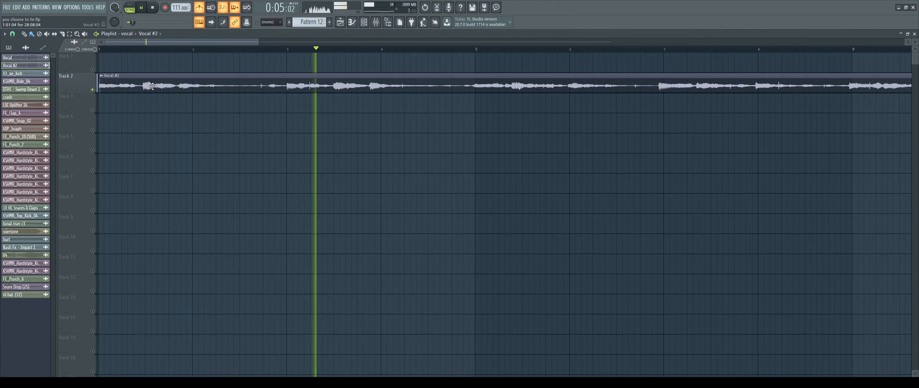
left_click_drag(145, 89, 153, 86)
key("space")
Step: Compare the vocal phrases with the bar lines and set the tempo to 111.5 BPM to line up the phrase at bar 9
scroll(286, 44, "up", 4)
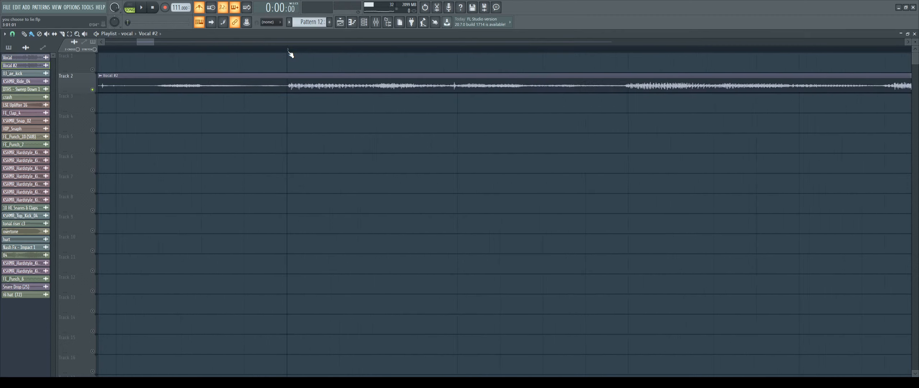
scroll(289, 52, "down", 8)
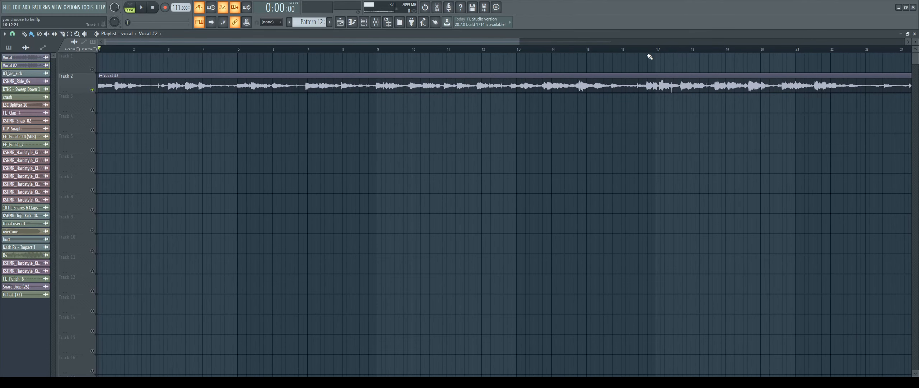
left_click(375, 46)
scroll(376, 45, "up", 6)
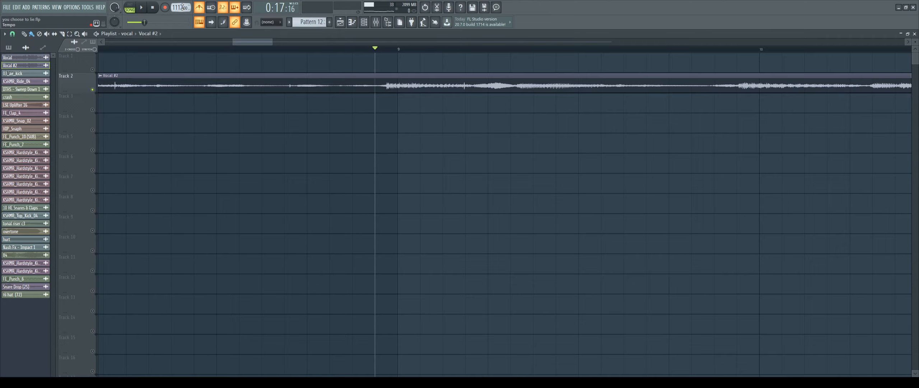
left_click_drag(182, 8, 182, 2)
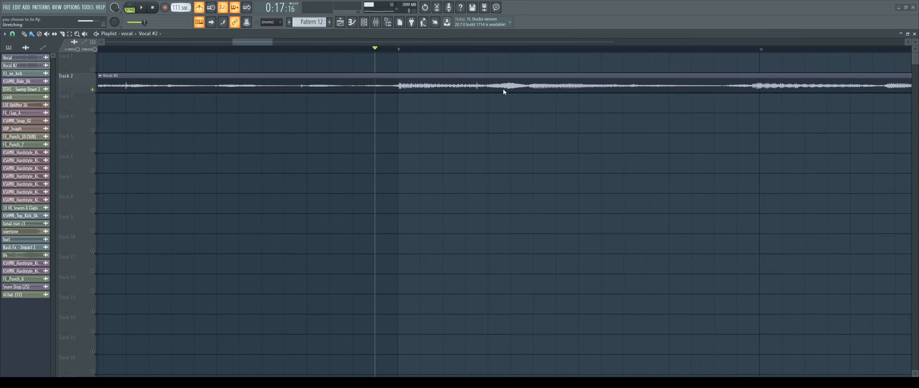
Step: Play the vocal from the start with the metronome to check its timing up to bar 9
left_click(487, 50)
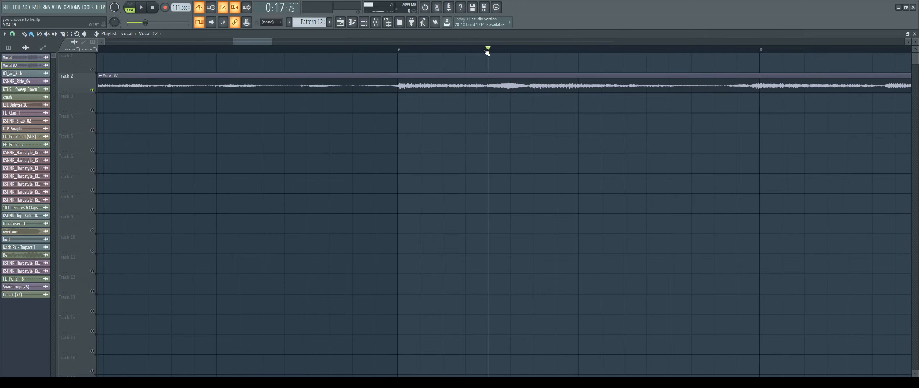
scroll(488, 51, "down", 6)
left_click(473, 50)
left_click_drag(453, 50, 43, 51)
key("space")
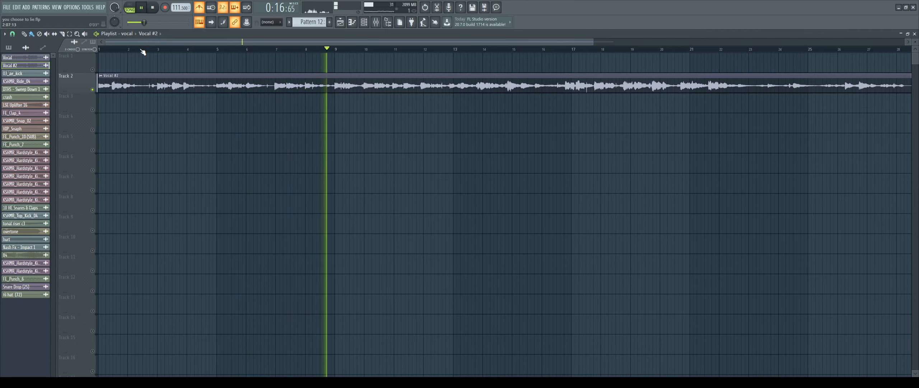
key("space")
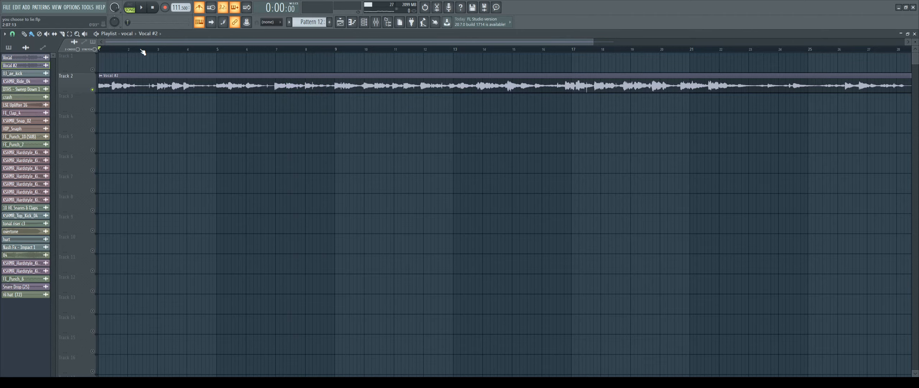
Step: Examine the vocal's alignment with the grid after bar 9 and play it from between bars 10 and 11
scroll(143, 50, "down", 2)
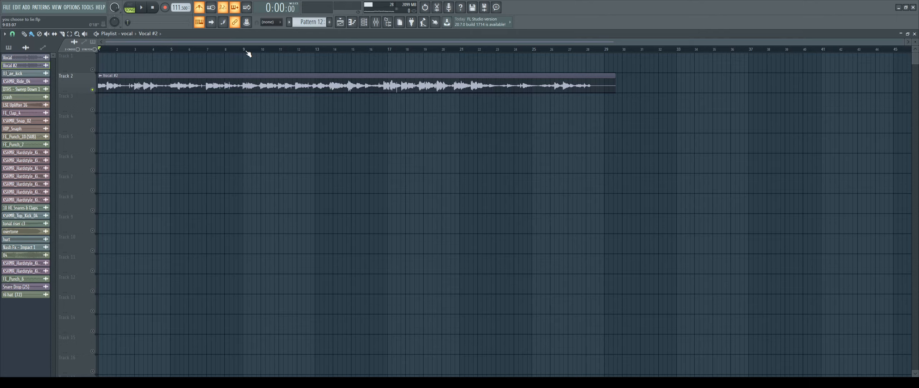
scroll(249, 54, "up", 6)
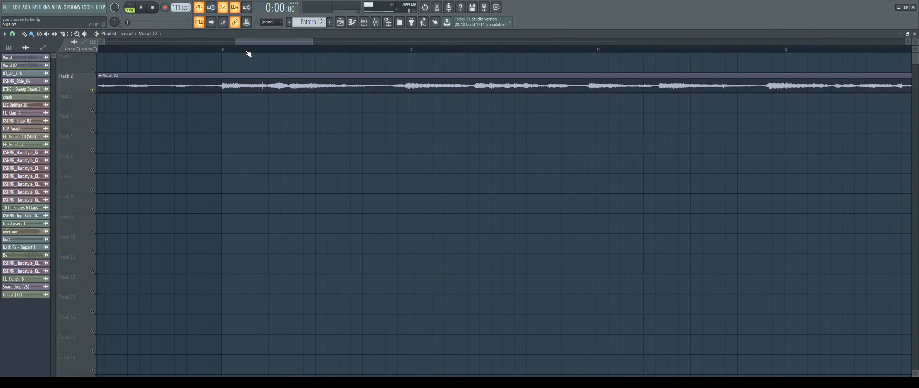
scroll(248, 54, "down", 2)
left_click(452, 49)
key("space")
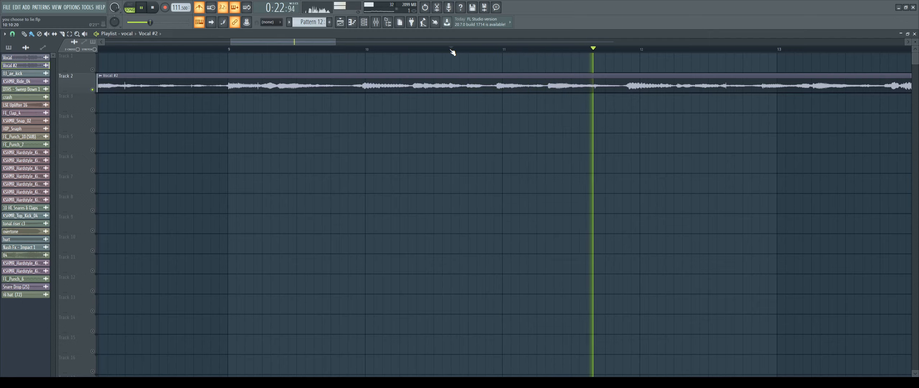
key("space")
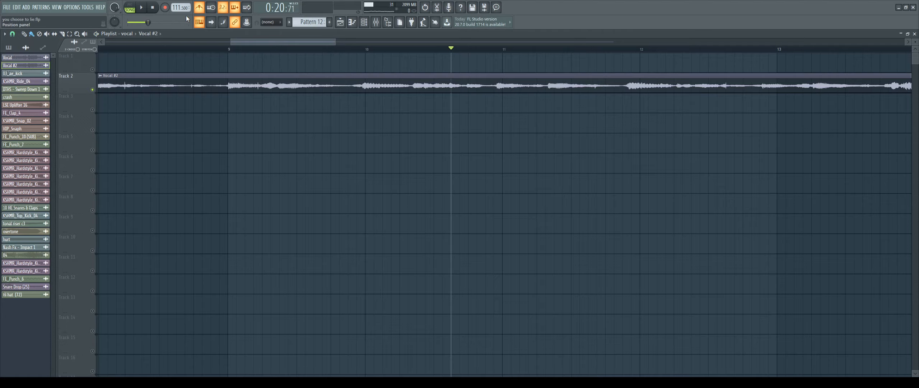
Step: Slice the vocal clip just before bar 11, shift the second part slightly later toward the bar line and check it in playback
left_click(62, 34)
left_click_drag(494, 74, 495, 124)
left_click_drag(510, 84, 514, 85)
key("space")
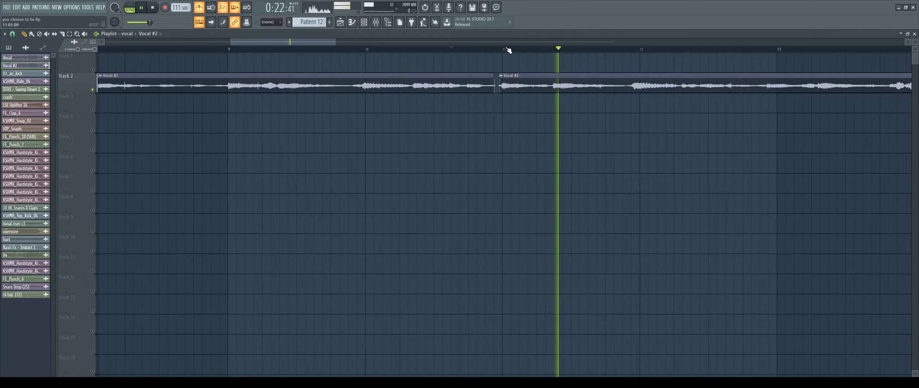
scroll(512, 85, "up", 3)
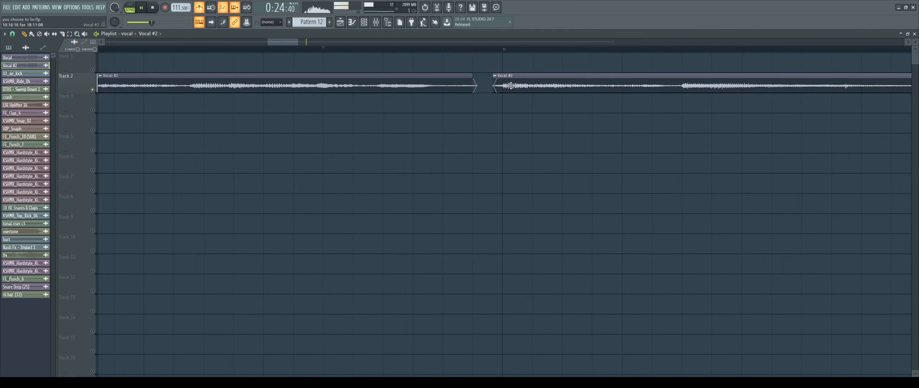
key("space")
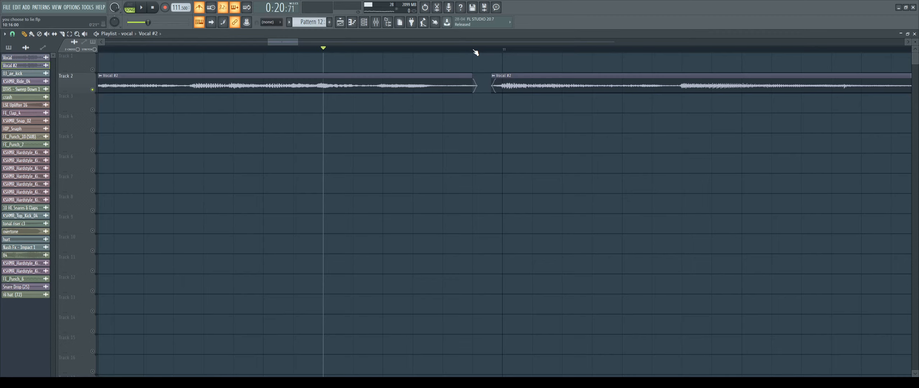
Step: Play the vocal across the slice before bar 11 and check its timing against the grid up to bar 13
scroll(476, 52, "down", 3)
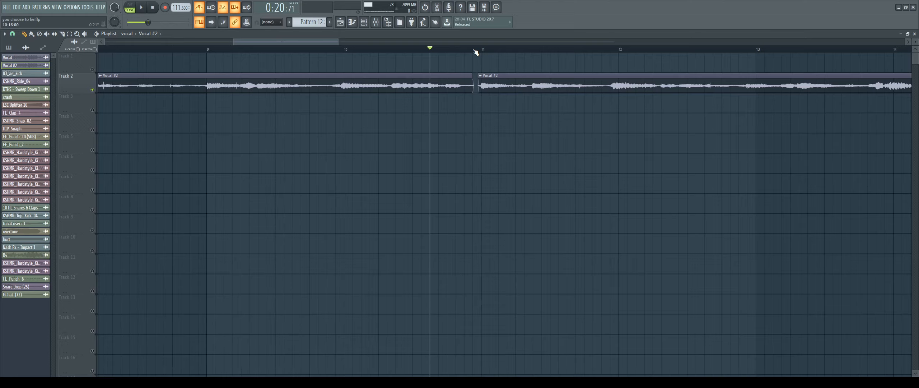
key("space")
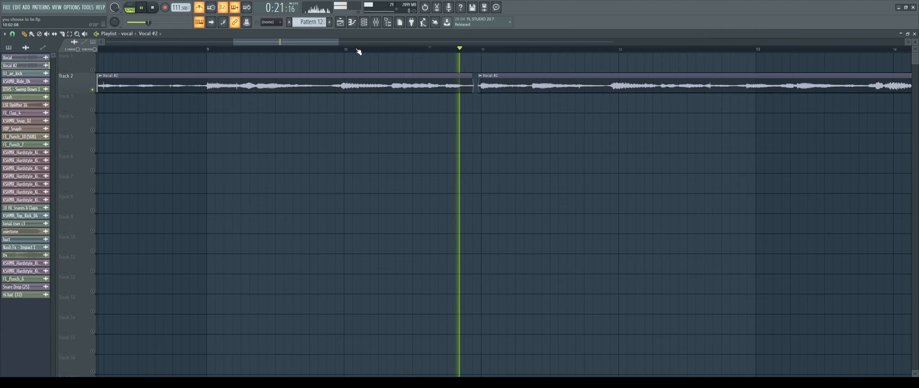
scroll(358, 52, "down", 2)
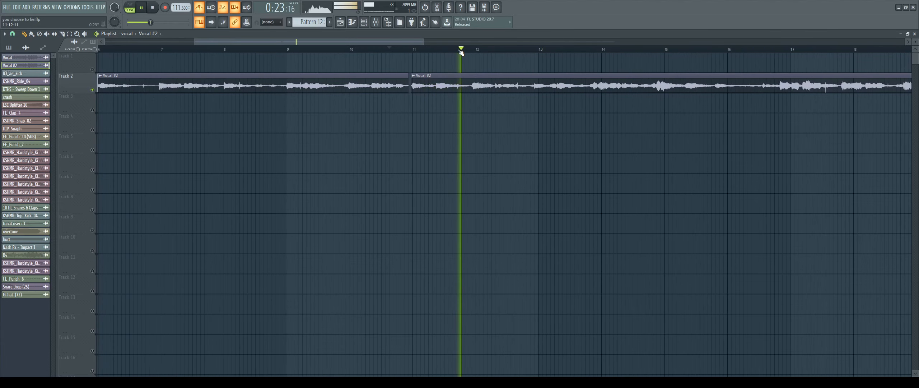
scroll(543, 54, "up", 3)
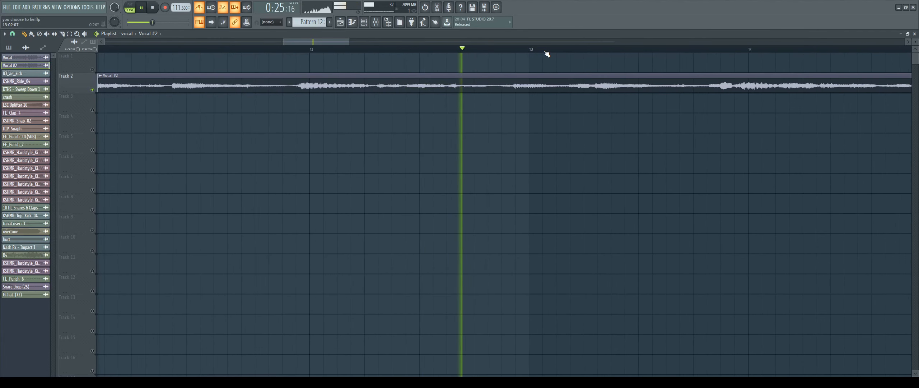
key("space")
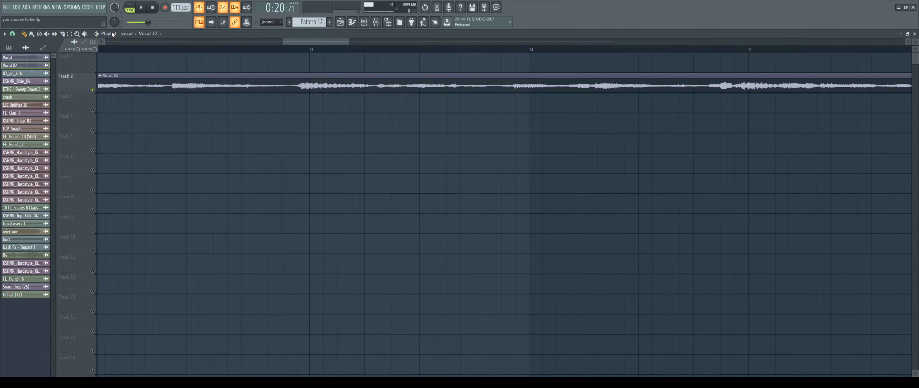
Step: Slice the vocal clip just before bar 13 and shift the second part slightly later so its phrase meets the bar line
left_click(63, 34)
left_click_drag(482, 62, 515, 121)
key("p")
left_click_drag(500, 73, 514, 73)
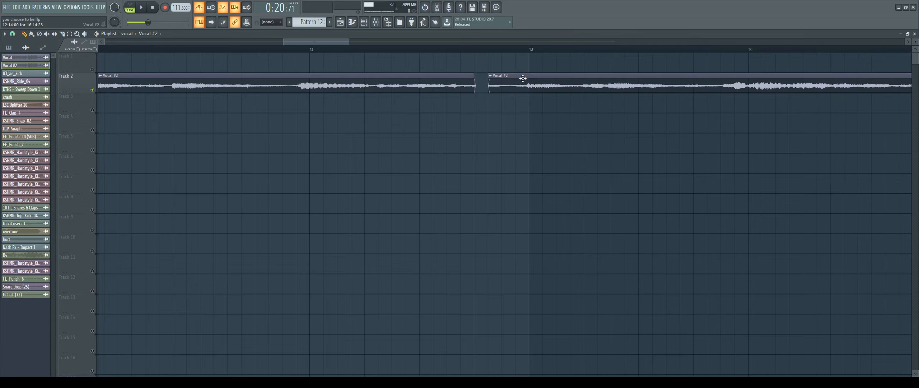
Step: Play the fully sliced vocal on track 2 from the start and from just before bar 7, checking it against the metronome
scroll(492, 51, "down", 6)
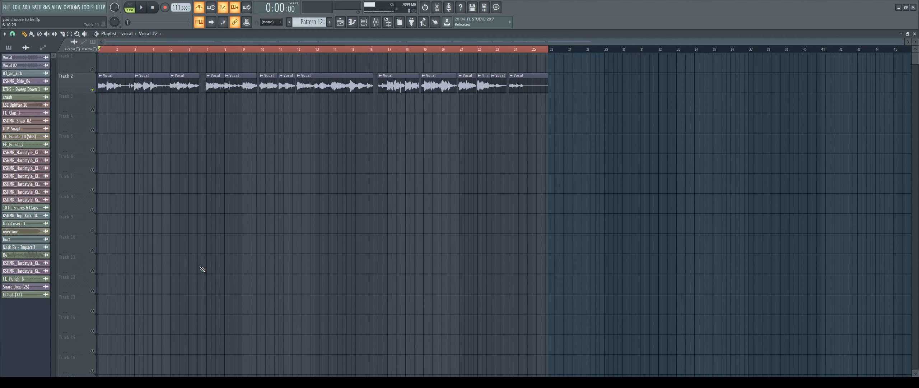
key("space")
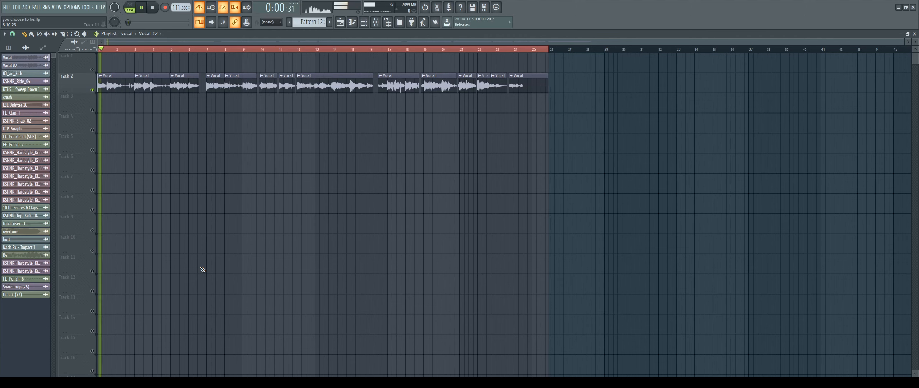
left_click(203, 50)
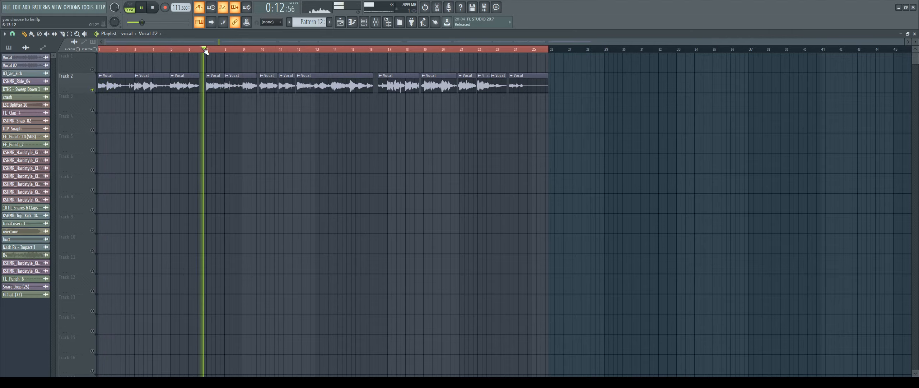
scroll(307, 51, "up", 2)
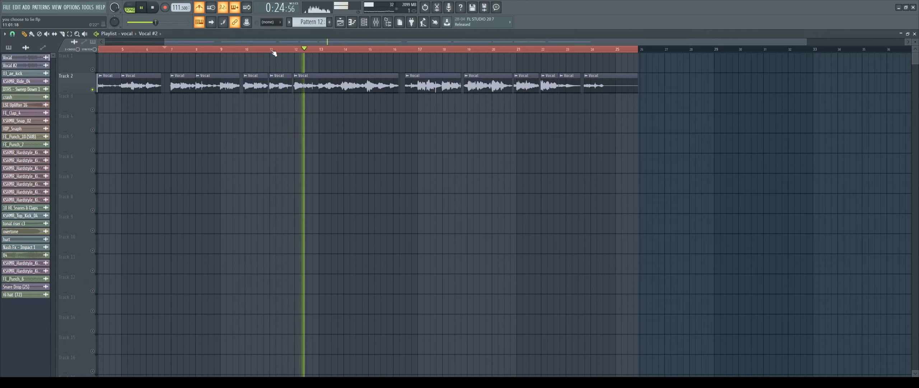
key("space")
scroll(274, 53, "down", 2)
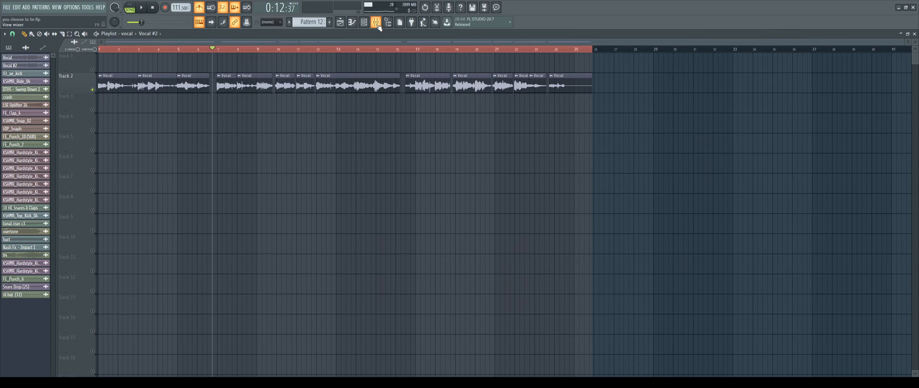
Step: Look over the Vocal track's effects in the mixer and replay the vocal from near bar 6 to past bar 12
key("F9")
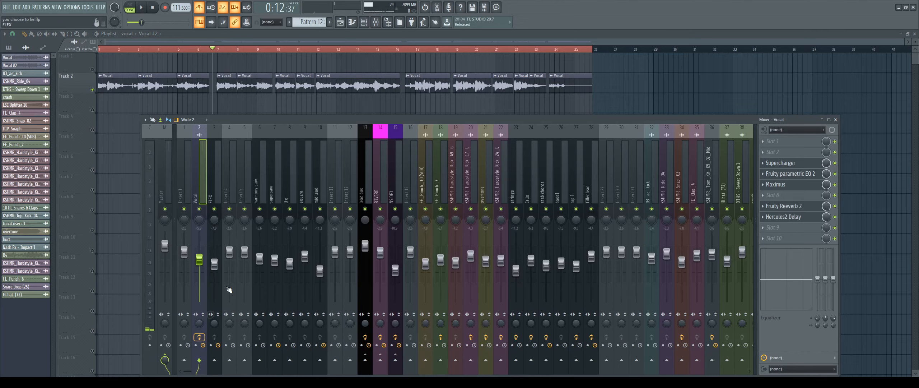
key("F9")
key("space")
left_click(196, 50)
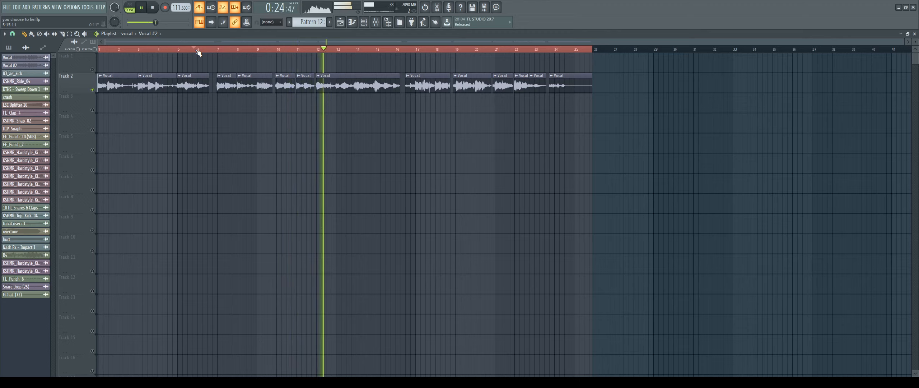
key("space")
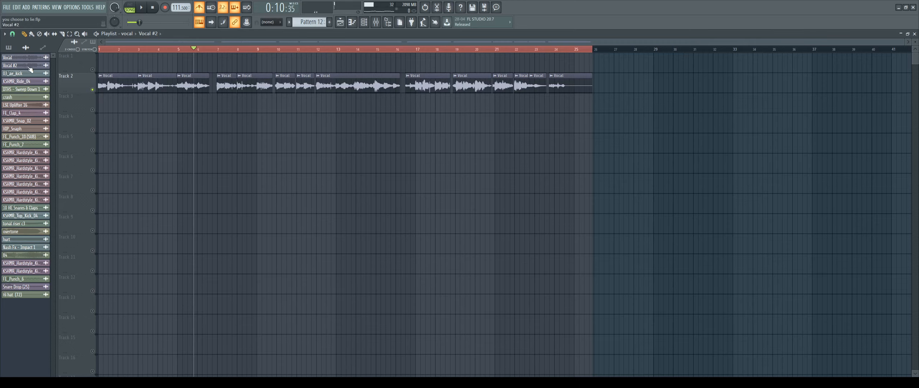
Step: Place the unsliced Vocal #2 clip at the start of track 5 and extend its end to bar 18
left_click_drag(16, 67, 97, 150)
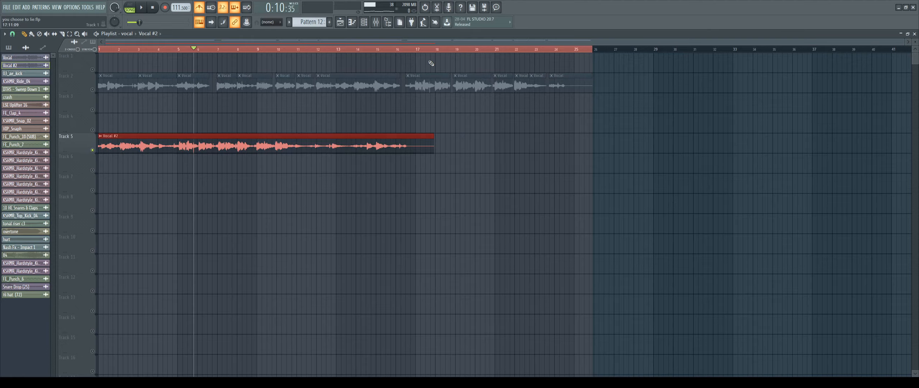
left_click_drag(434, 49, 451, 137)
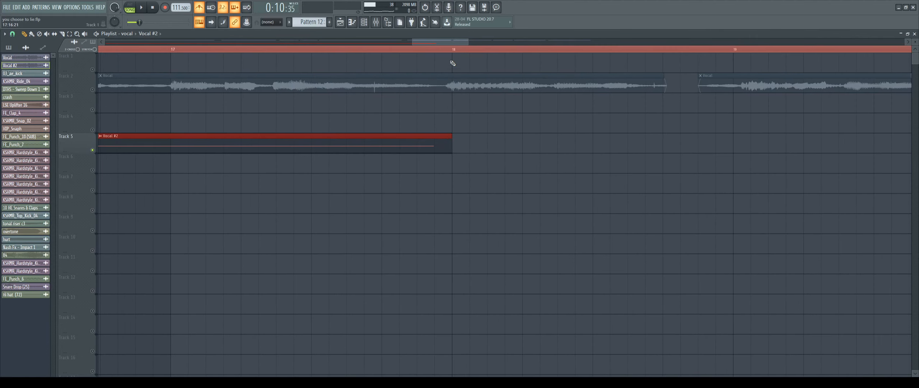
scroll(452, 50, "down", 5)
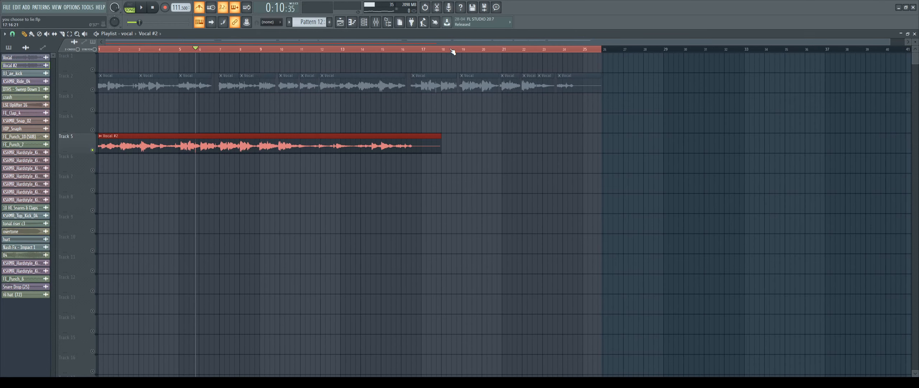
Step: Set the project tempo to 150 BPM and stretch the Vocal #2 clip on track 5 so it ends at bar 18
left_click(250, 68)
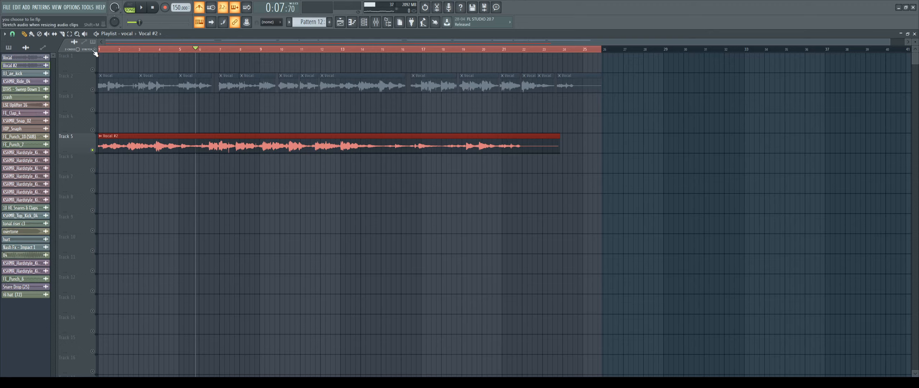
left_click_drag(558, 138, 439, 138)
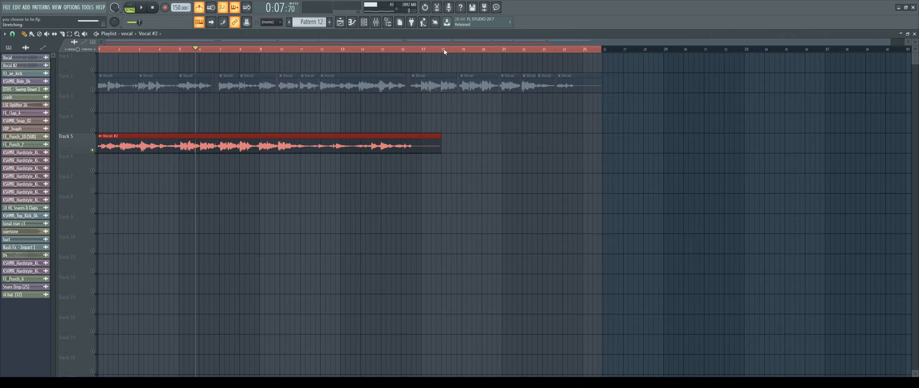
scroll(444, 49, "up", 10)
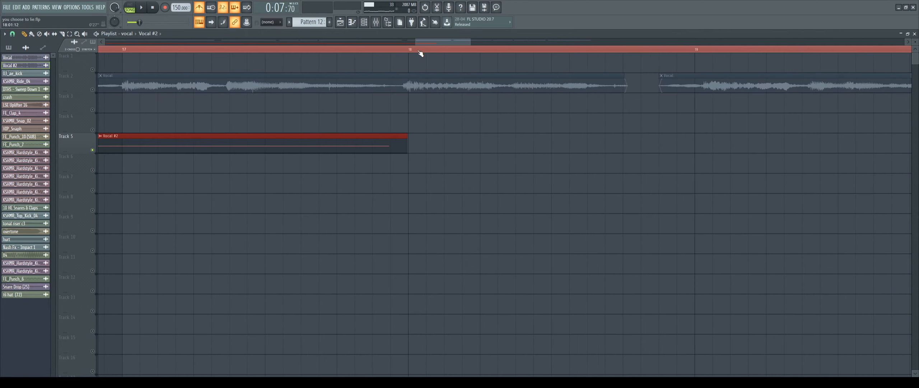
scroll(420, 53, "up", 3)
scroll(420, 53, "down", 12)
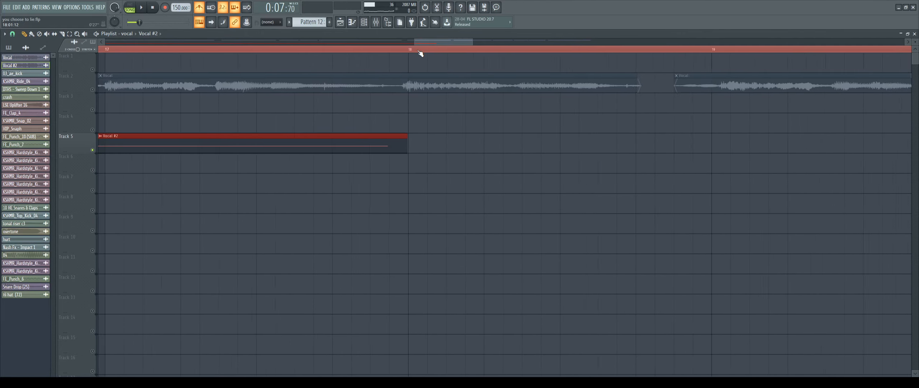
Step: Play the stretched vocal on track 5 from the start of the song
left_click(147, 50)
left_click_drag(146, 52, 88, 55)
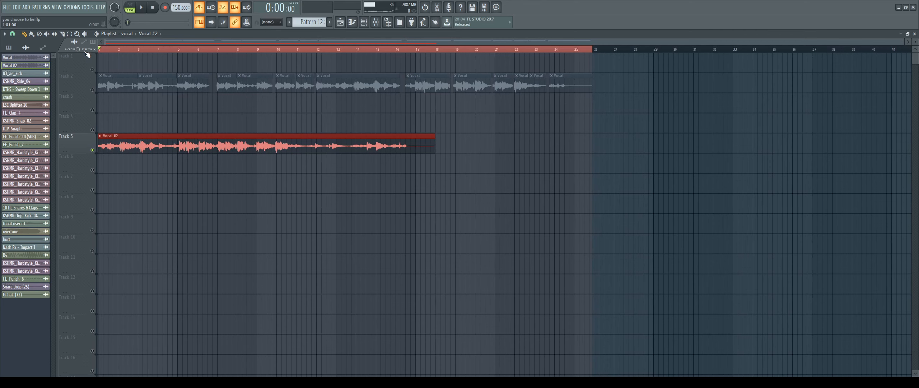
key("space")
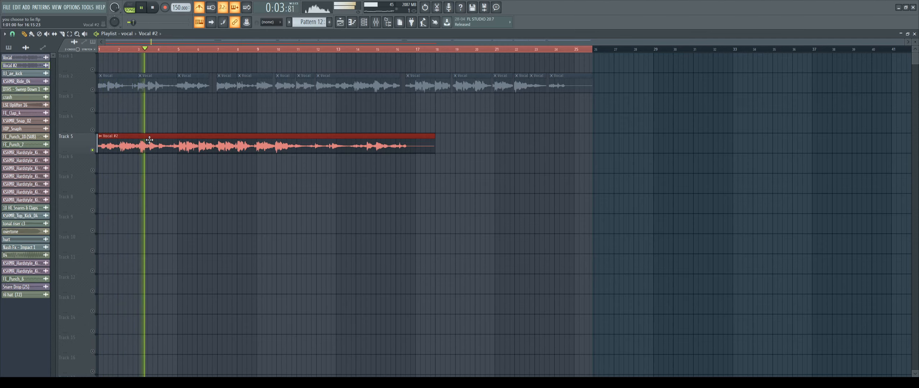
key("space")
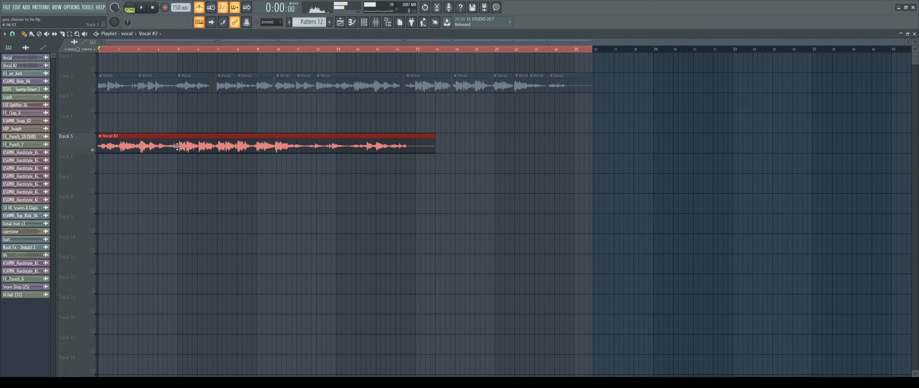
Step: Shift the Vocal #2 clip four bars later, view its channel settings and remove the clip from track 5
left_click_drag(177, 147, 257, 146)
double_click(256, 146)
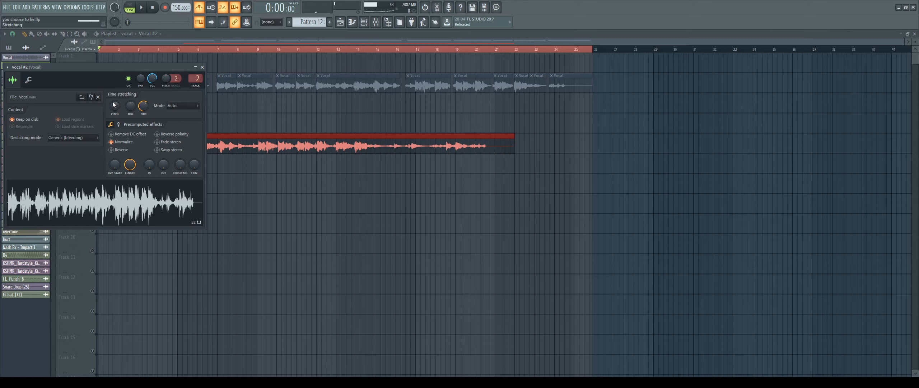
left_click(272, 35)
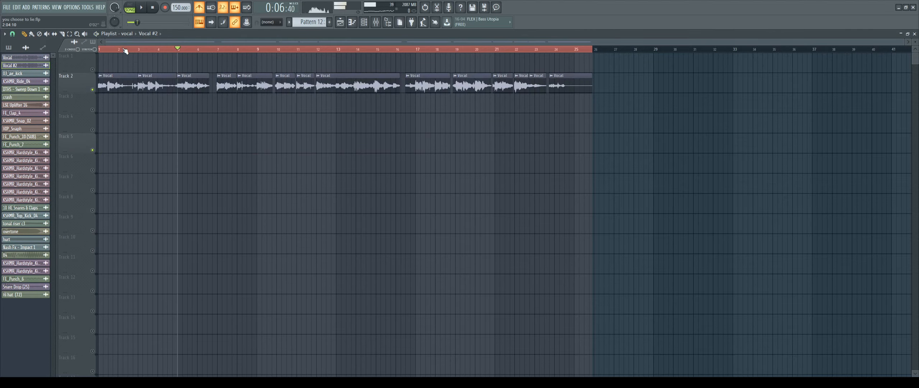
Step: Play the sliced vocal on track 2 from the start at the 150 BPM tempo
left_click_drag(125, 52, 44, 49)
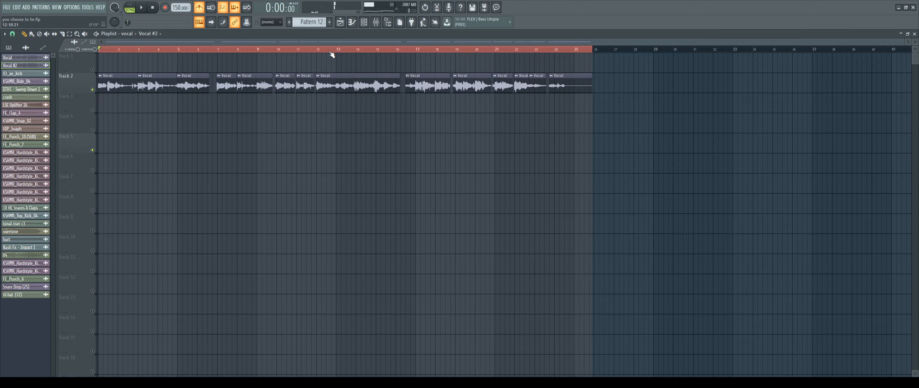
key("space")
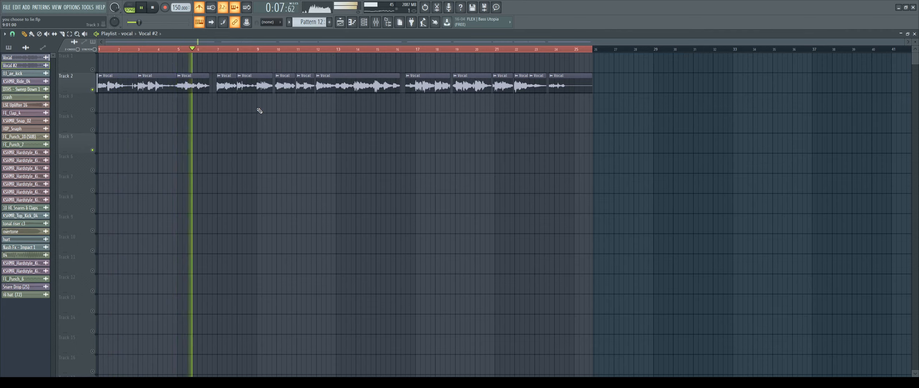
key("space")
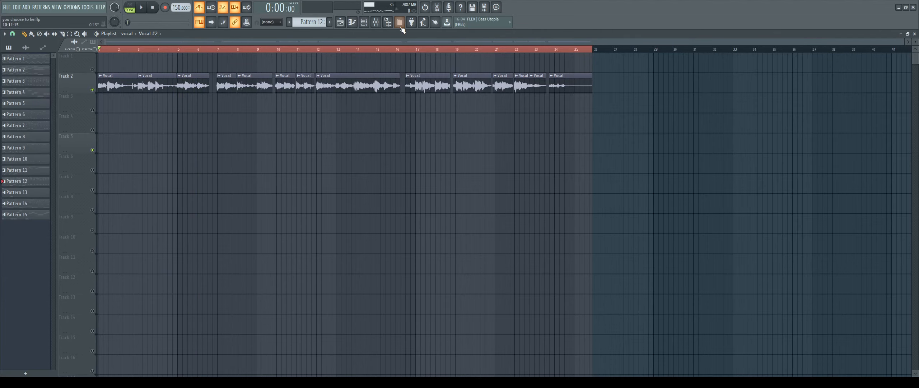
Step: Select the new empty Pattern 16, open its piano roll for FLEX and play it alongside the vocal
scroll(310, 23, "up", 5)
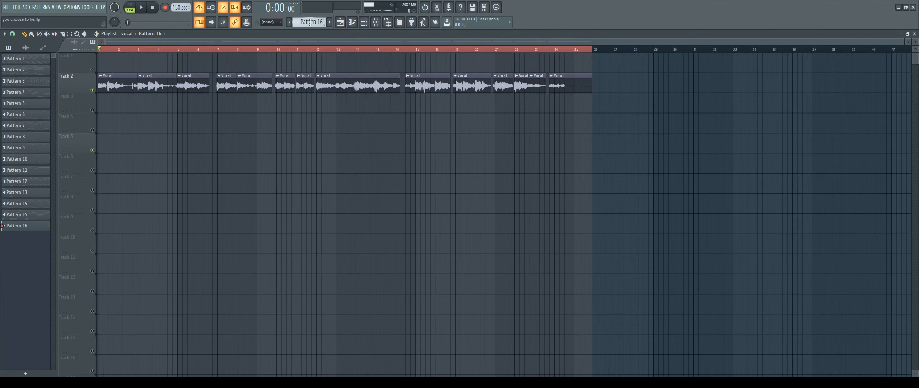
key("F7")
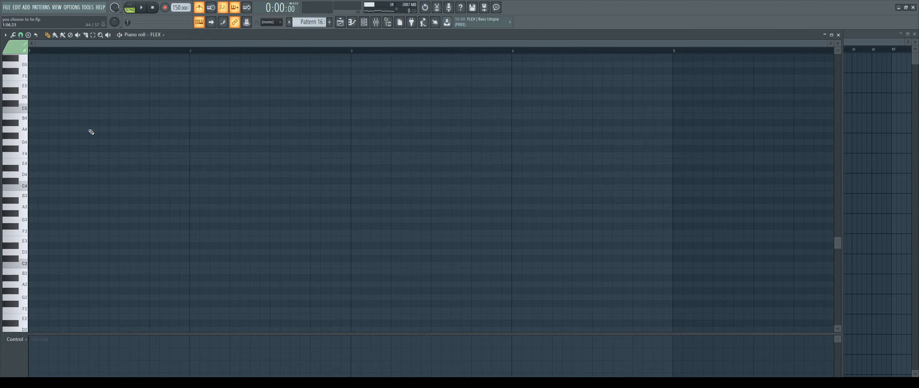
key("space")
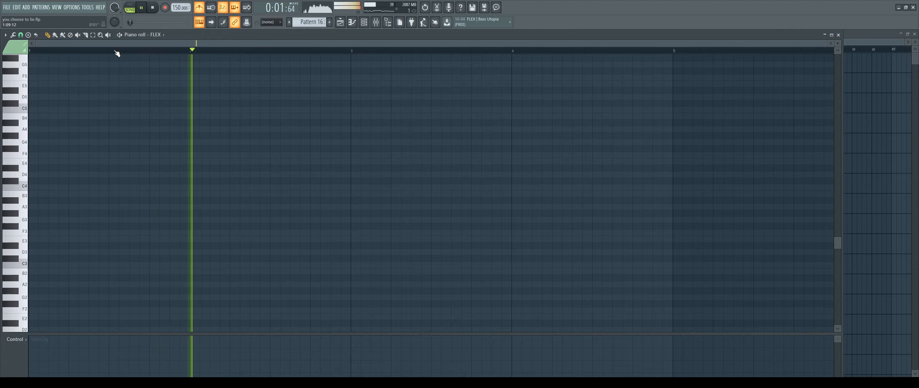
key("space")
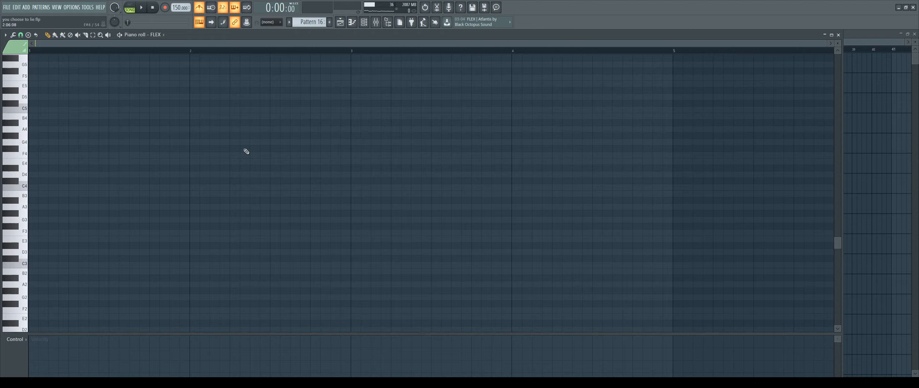
Step: Draw a note at the start of Pattern 16, set it to B3 with a length of about half a bar, and play it
key("space")
key("space")
mouse_move(29, 187)
left_mouse_down()
mouse_move(29, 145)
mouse_move(34, 182)
left_mouse_up()
key("space")
key("space")
key("space")
key("space")
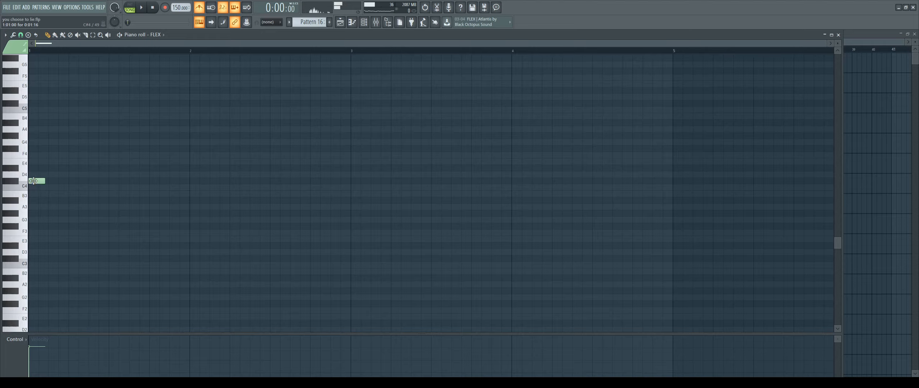
left_click_drag(35, 181, 106, 195)
key("space")
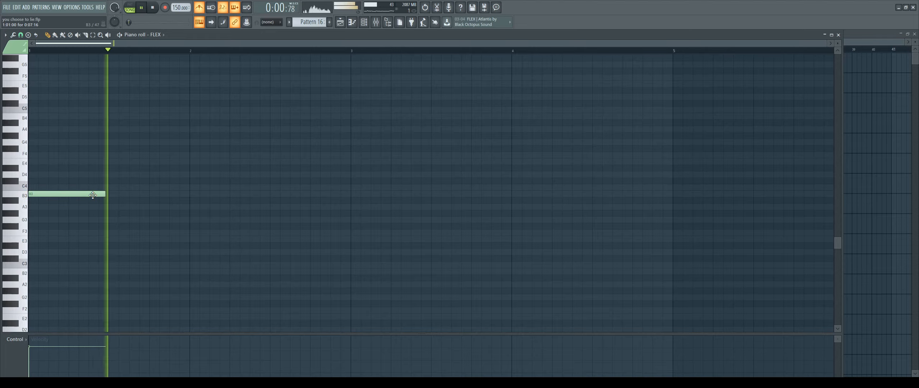
Step: Add an A3 note and a G3 note after the B3, shorten the A3 to meet the G3, and extend the G3 to bar 3
left_click(113, 207)
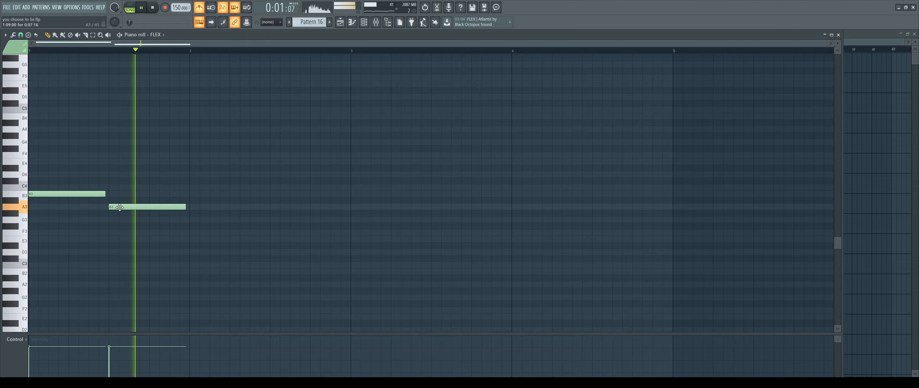
key("space")
left_click(175, 220)
key("space")
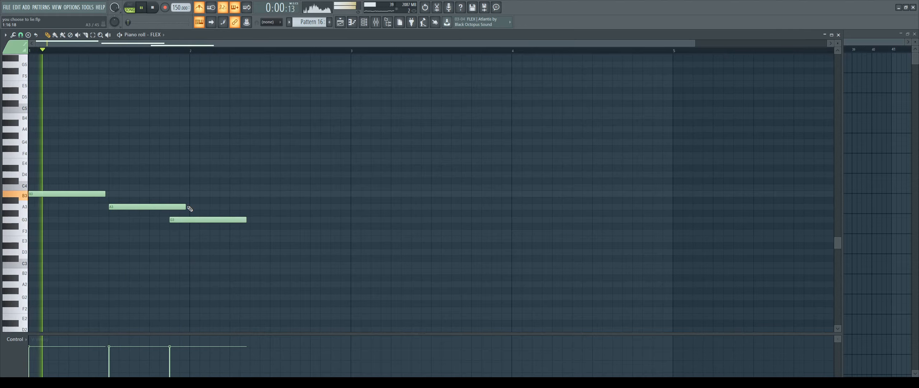
left_click_drag(186, 207, 165, 207)
left_click_drag(244, 221, 344, 222)
key("space")
Step: Look at the mixer, return to the FLEX piano roll and play the three-note line
left_click(376, 22)
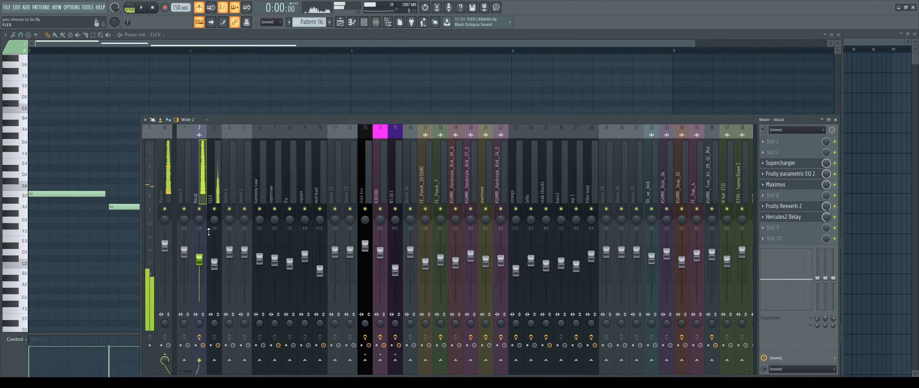
left_click(316, 34)
key("space")
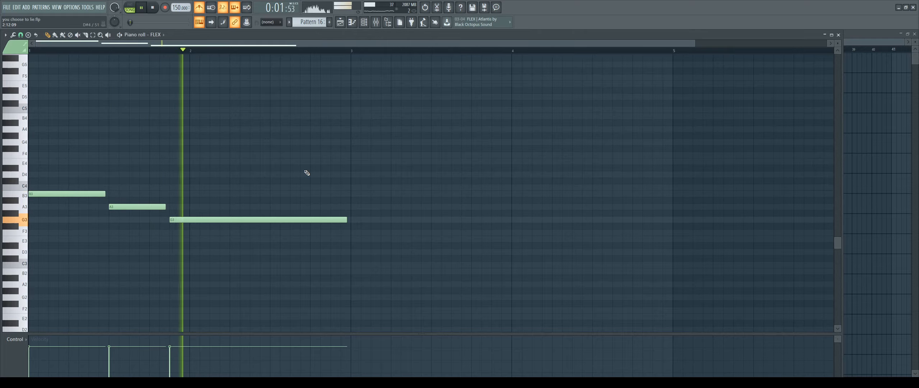
key("space")
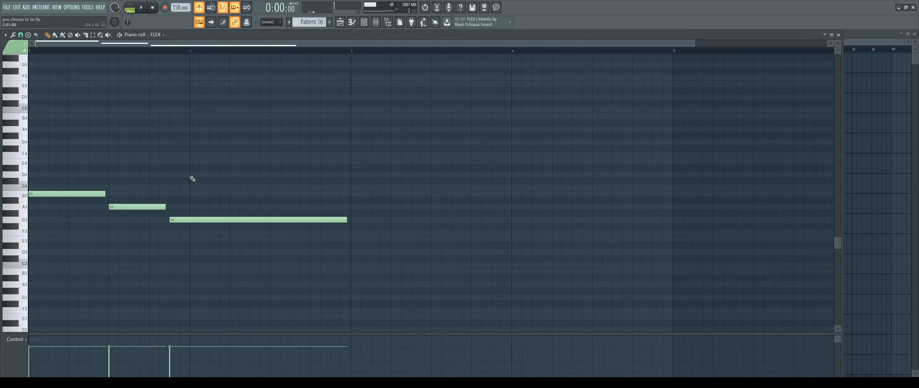
Step: Duplicate the three notes into bars 3 and 4, deselect them and play the four-bar line
key("ctrl+a")
key("ctrl+b")
left_click_drag(389, 194, 379, 194)
key("space")
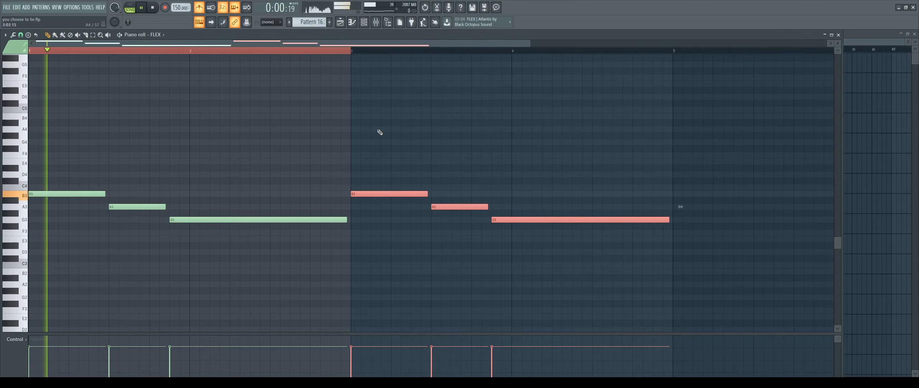
key("ctrl+d")
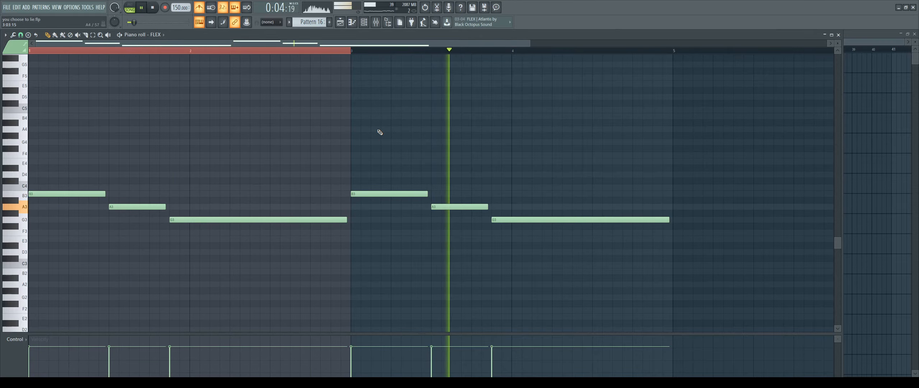
key("space")
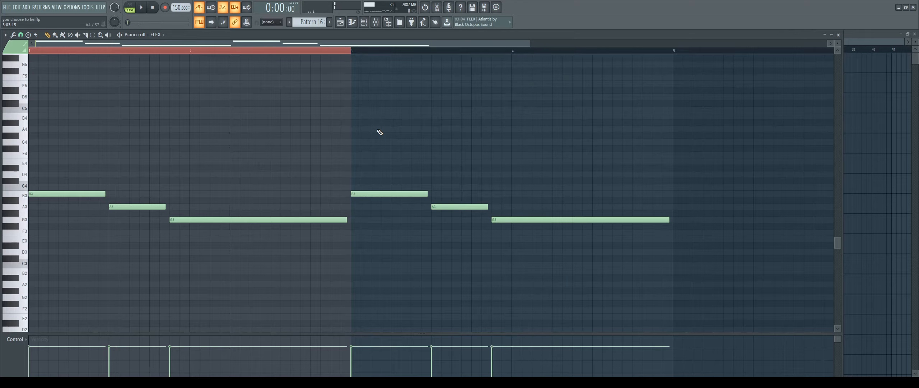
Step: Copy the whole line up one octave and stack D5, C#5 and B4 above its first three notes
key("ctrl+a")
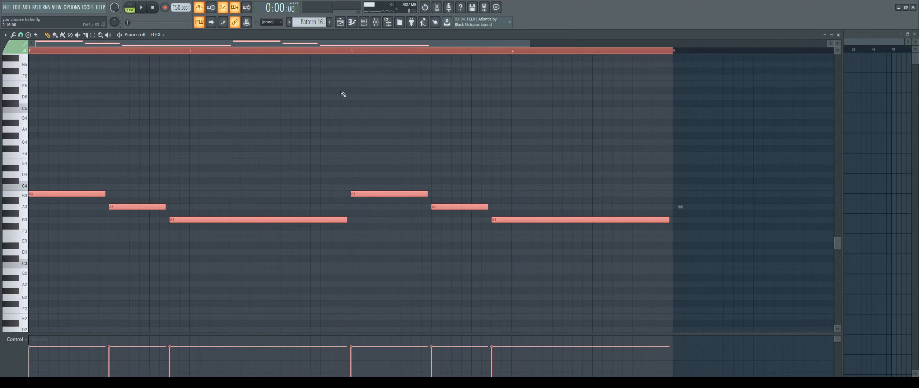
key("ctrl+d")
scroll(339, 107, "up", 5)
scroll(339, 107, "down", 2)
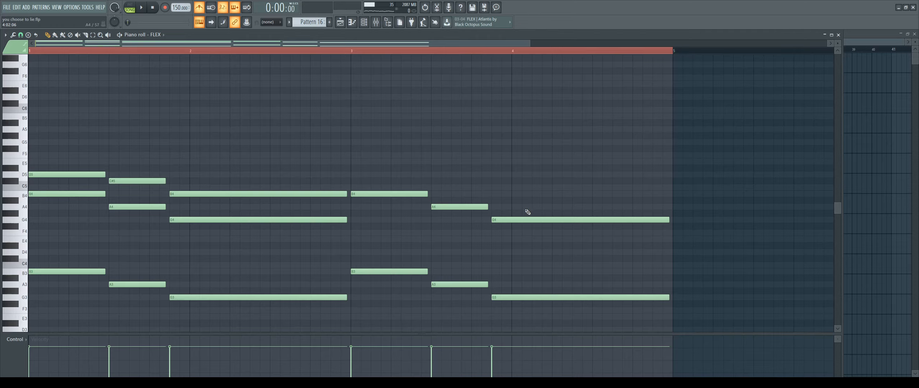
left_click(505, 220)
key("space")
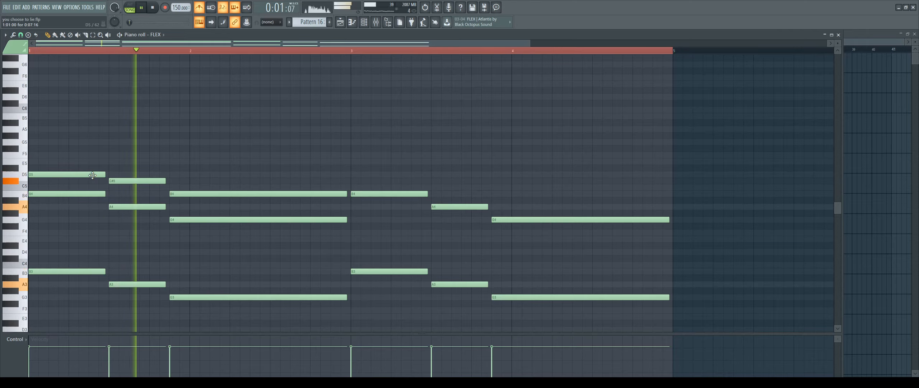
Step: Stack F#5, E5 and D5 on the first three chords and copy the upper harmony notes over to bar 3
key("space")
left_click_drag(76, 175, 64, 148)
key("space")
key("space")
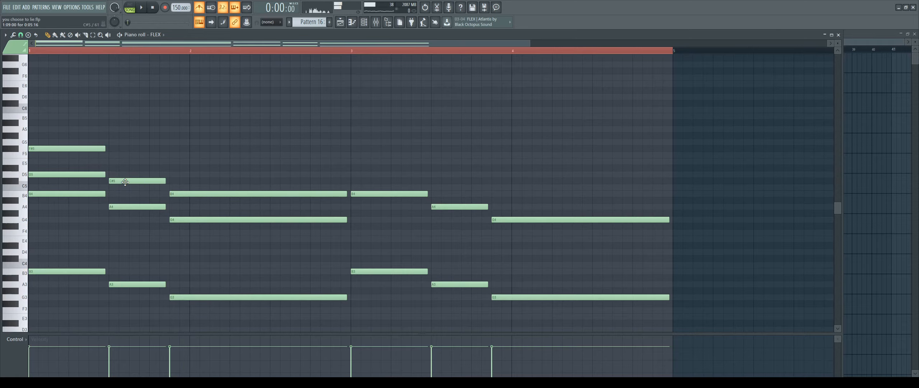
left_click_drag(126, 181, 126, 161)
key("space")
left_click_drag(182, 193, 183, 173)
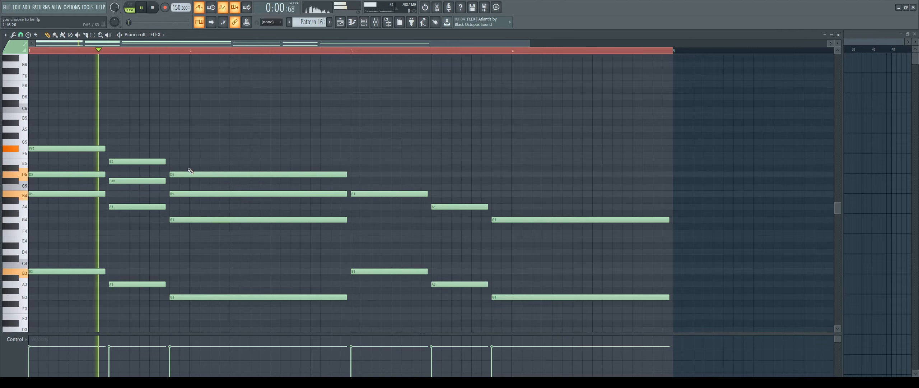
key("space")
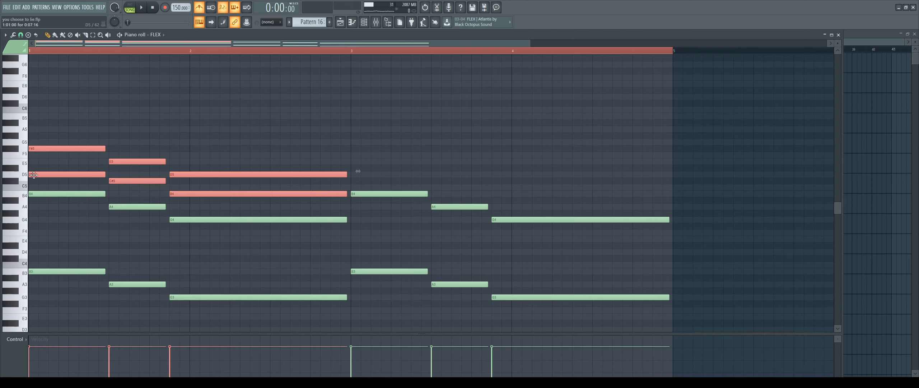
left_click_drag(37, 175, 402, 175)
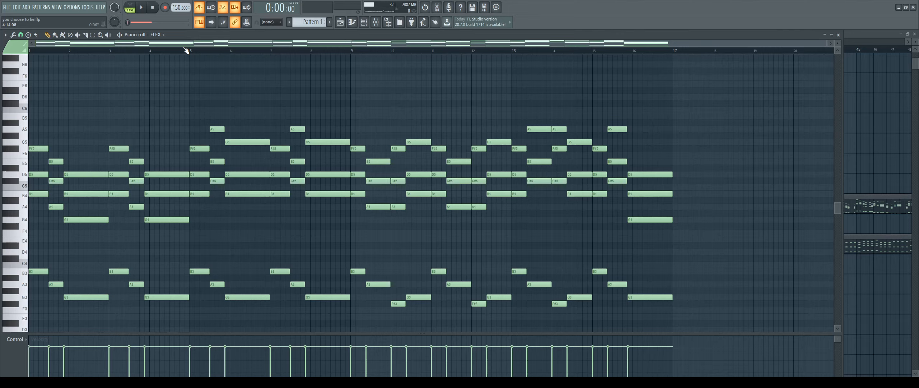
Step: Turn off the metronome and play the full chord progression in Pattern 1
key("space")
key("ctrl+m")
key("space")
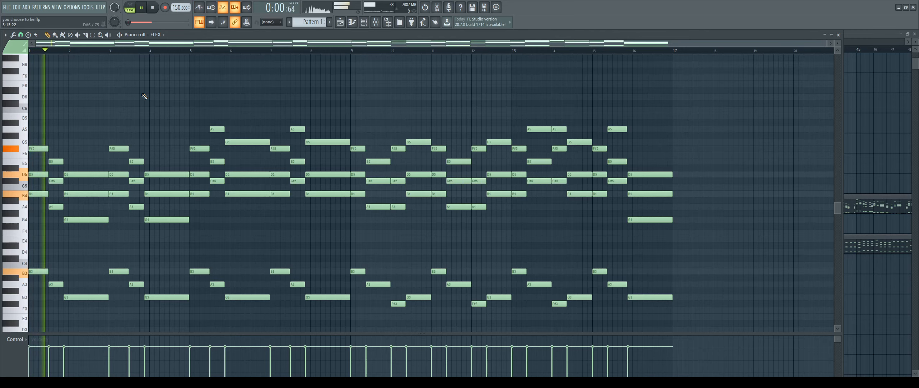
Step: Mute tracks 6, 8, 9 and 18 in the playlist and listen to the vocal with the Pattern 1 chords
left_click(340, 22)
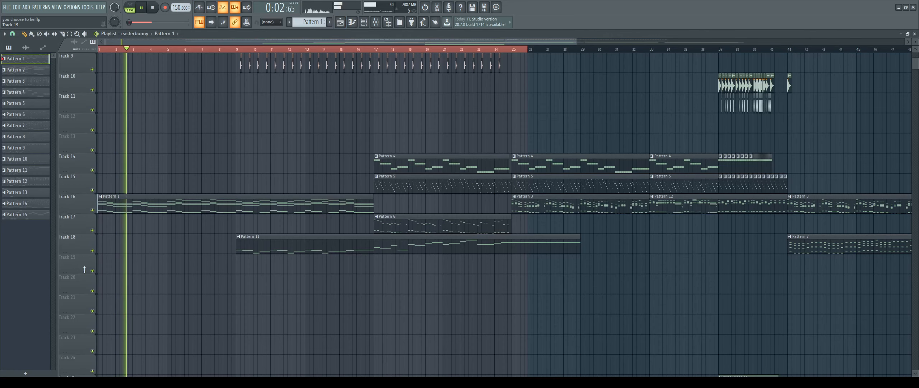
scroll(119, 92, "up", 4)
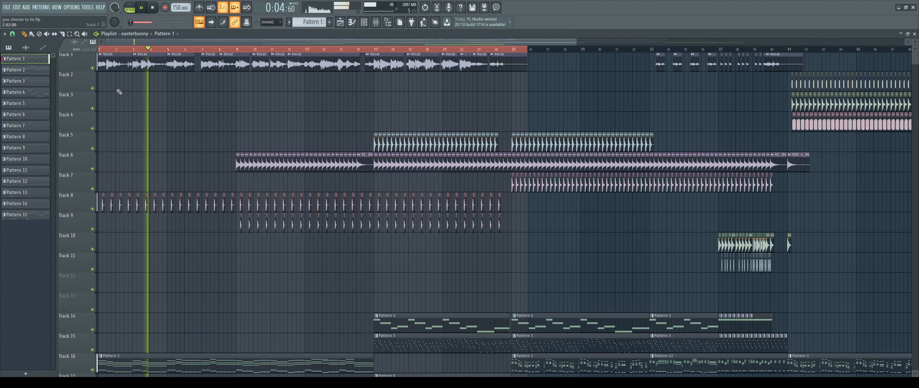
left_click(92, 209)
left_click(92, 228)
left_click(92, 170)
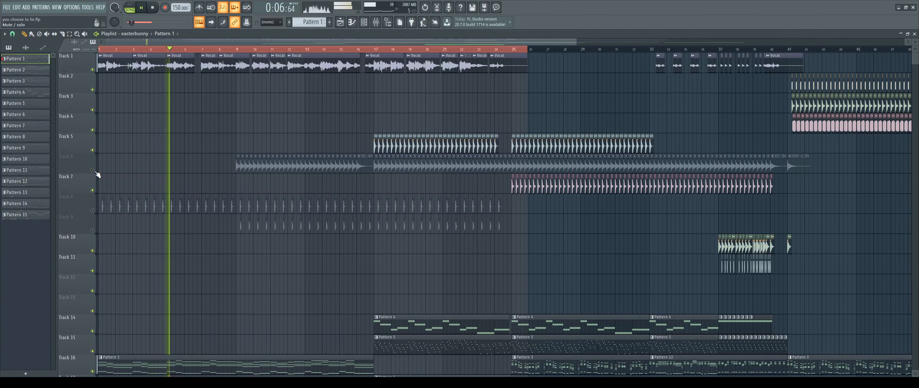
scroll(194, 165, "down", 8)
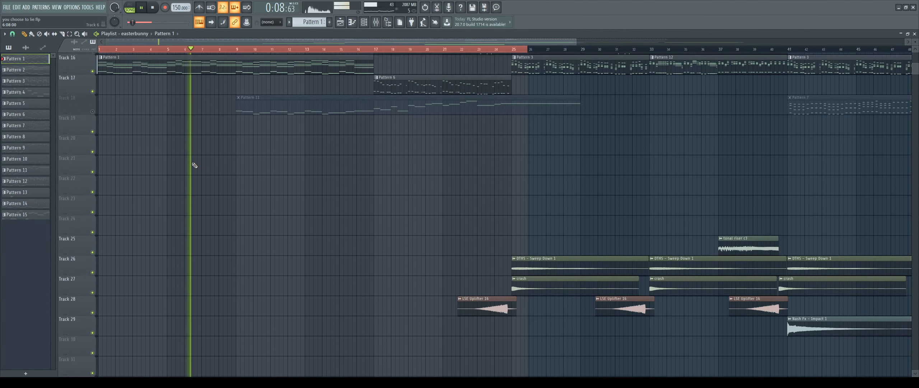
scroll(194, 164, "up", 8)
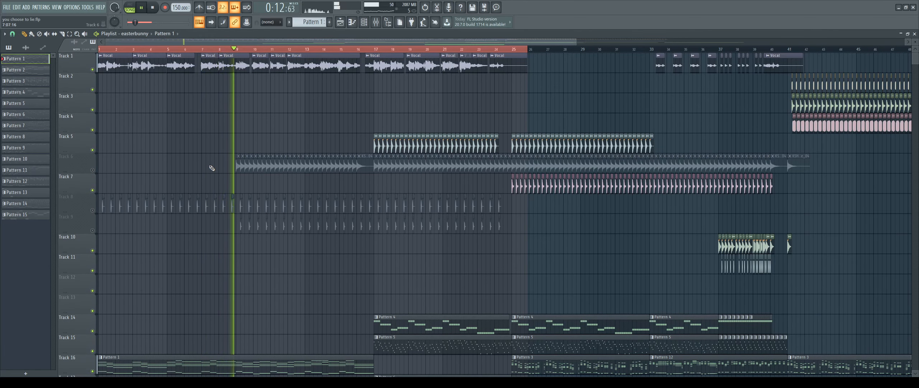
scroll(212, 168, "down", 4)
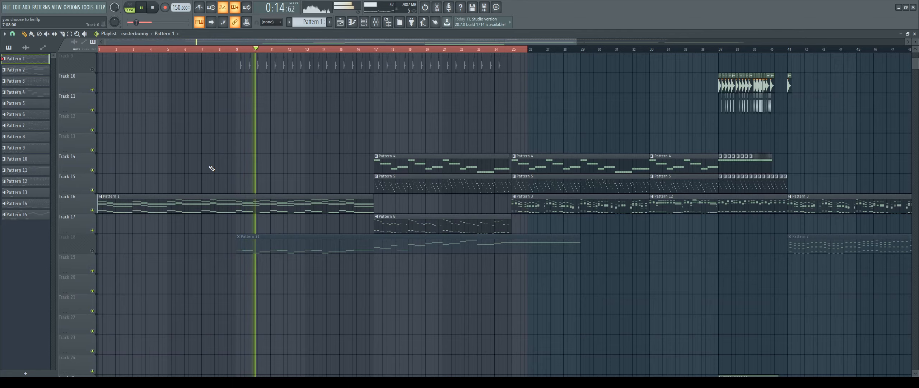
key("space")
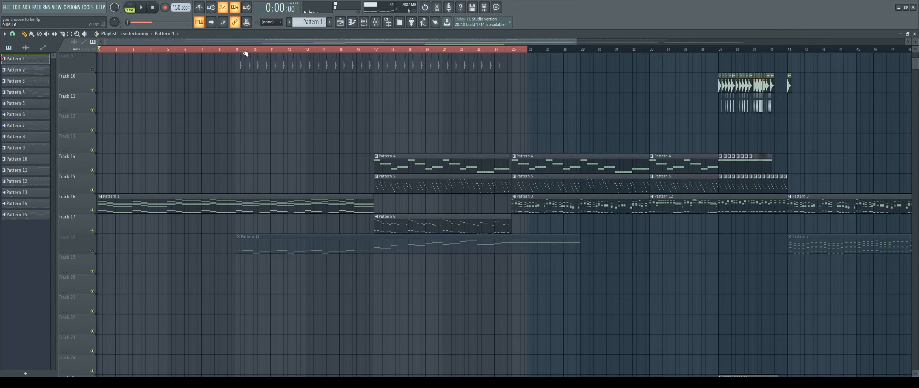
Step: Place the playhead at bar 9 and look over the arrangement's tracks
left_click(237, 52)
scroll(307, 127, "up", 2)
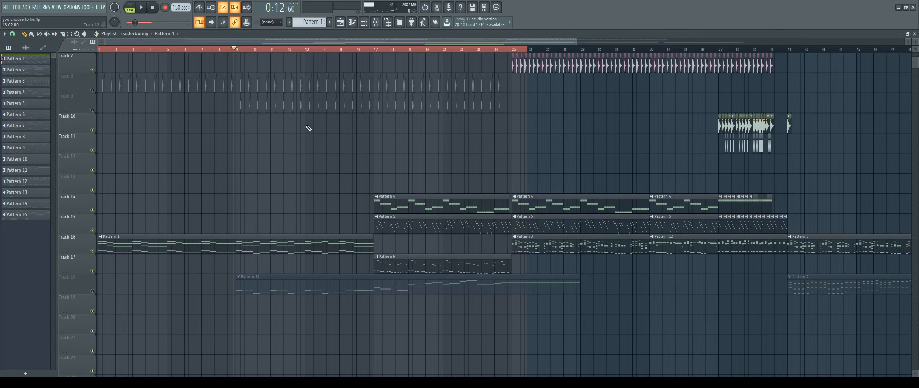
scroll(311, 146, "up", 6)
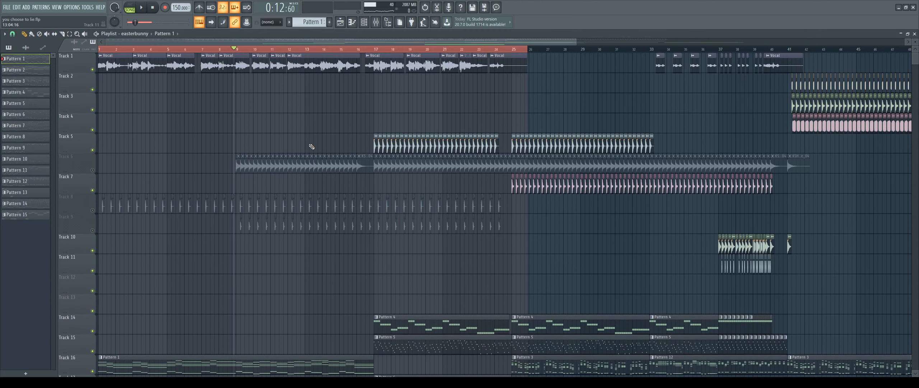
scroll(312, 147, "down", 3)
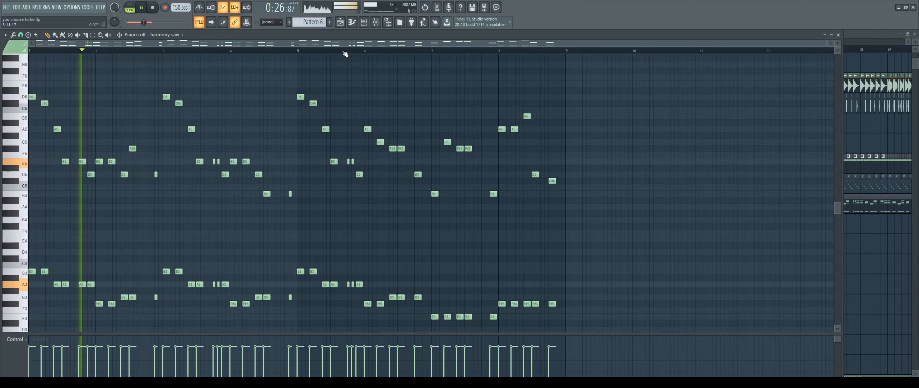
Step: Return from Pattern 6's harmony saw notes to the playlist and play the section from bar 17
left_click(364, 23)
key("F5")
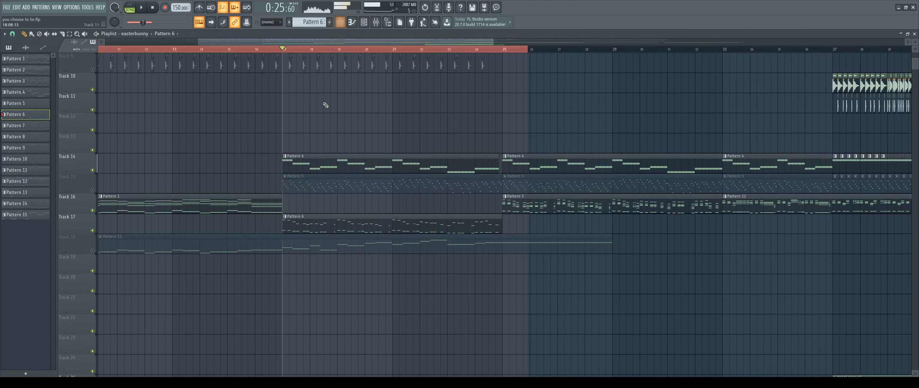
key("space")
scroll(322, 129, "up", 1)
key("space")
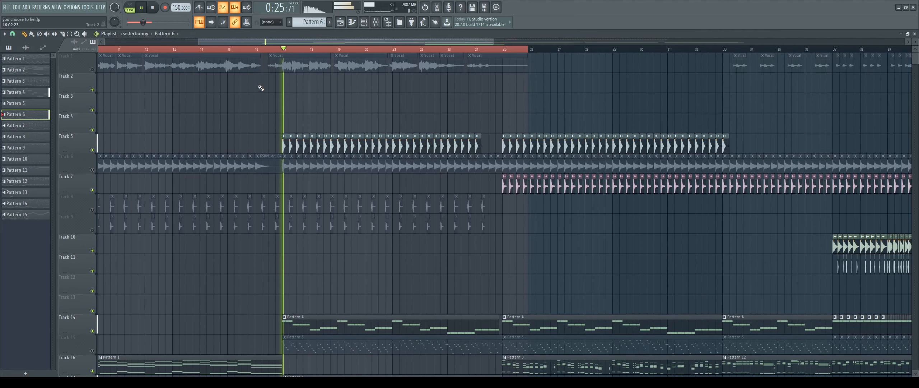
scroll(319, 110, "down", 3)
scroll(319, 110, "down", 2)
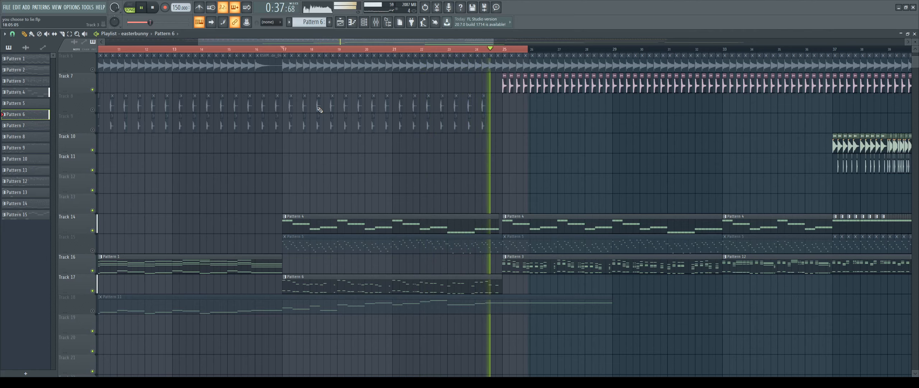
key("space")
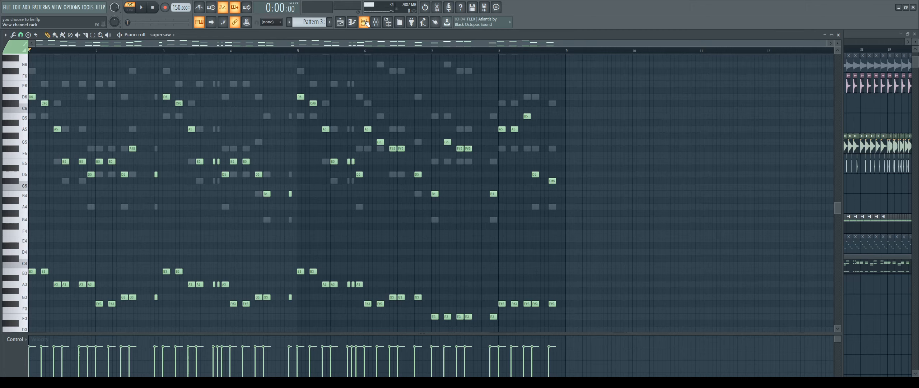
Step: Show the channel rack for Pattern 3 and play the supersaw pattern on its own
left_click(365, 23)
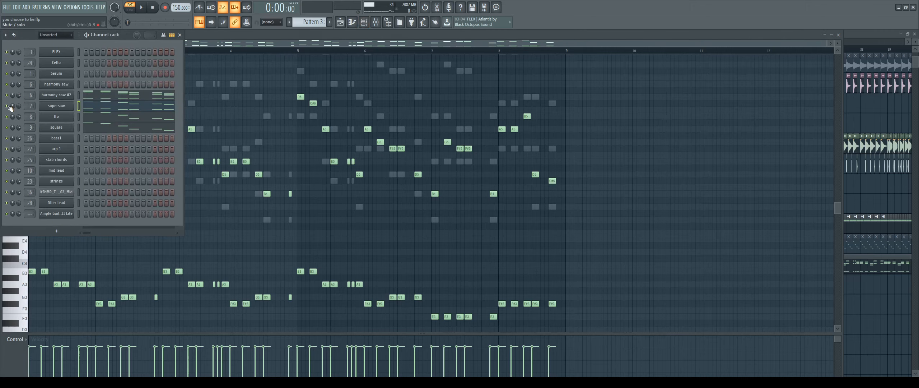
key("space")
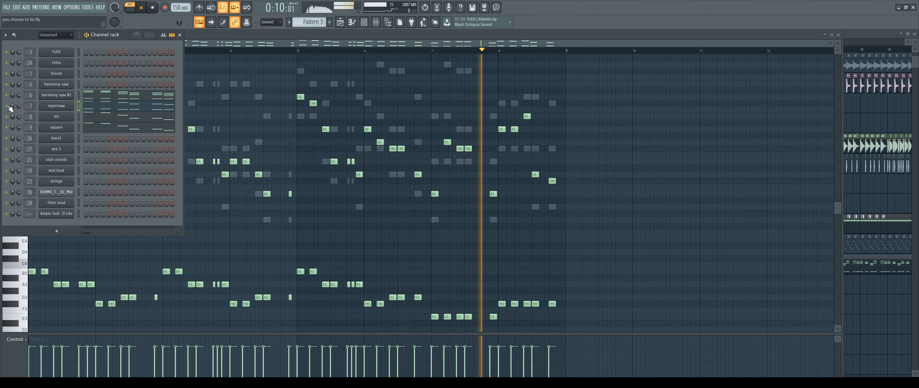
key("space")
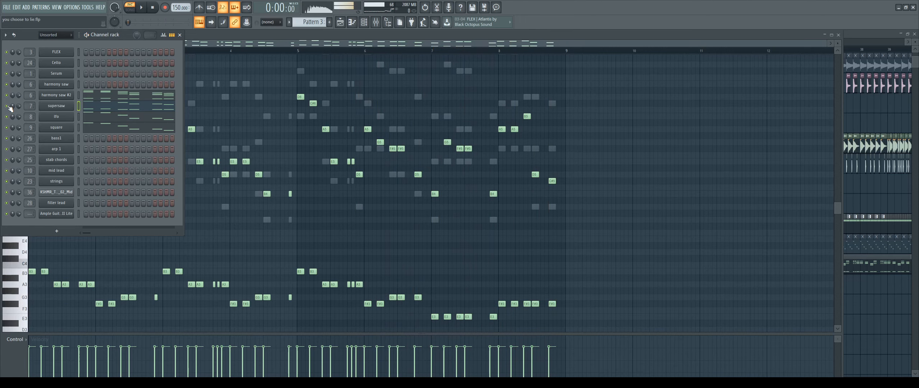
Step: Return to the playlist and solo track 15 with the Pattern 5 clips
key("F5")
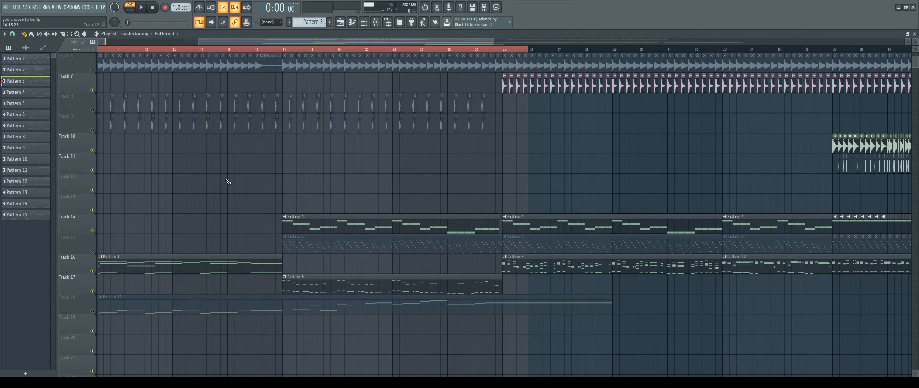
right_click(93, 250)
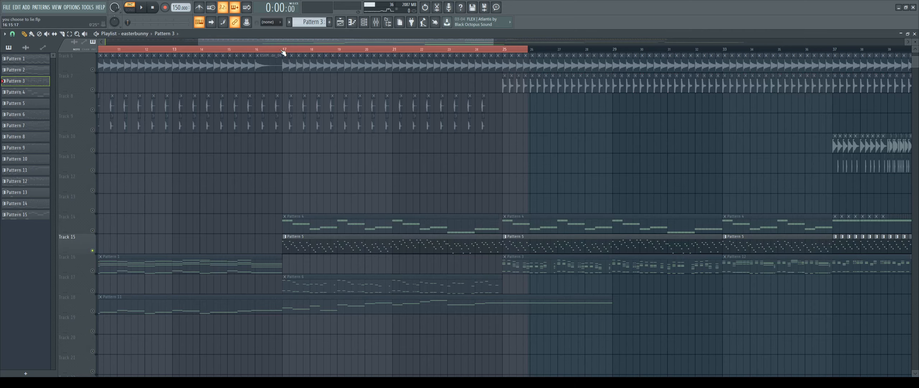
Step: Play the soloed Pattern 5 track from bar 17 and stop the playback
left_click(283, 52)
key("space")
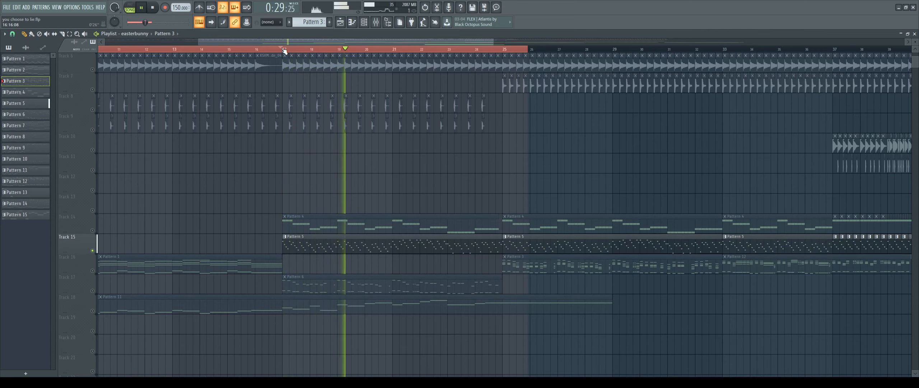
key("space")
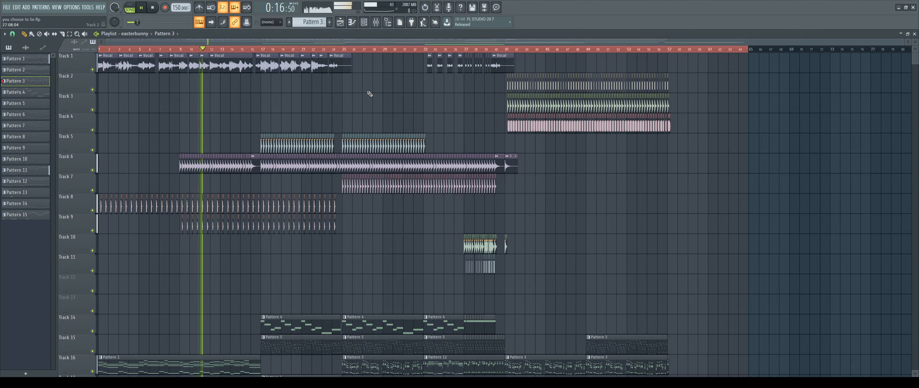
Step: Follow the arrangement's playback to bar 17 and show Pattern 6's harmony saw notes in the piano roll
scroll(370, 94, "down", 3)
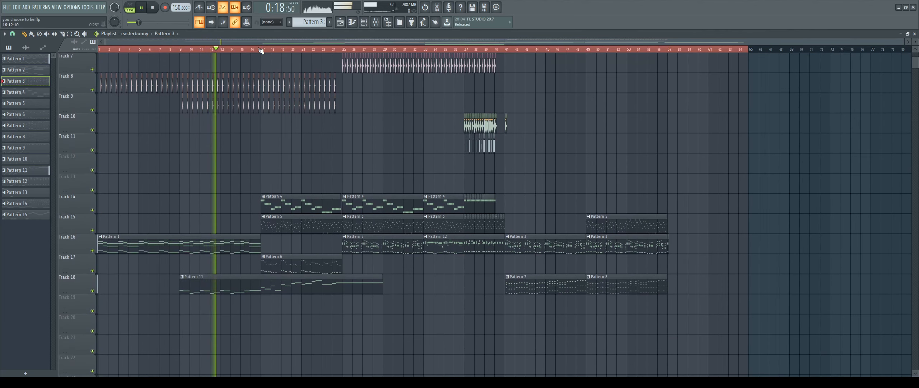
scroll(261, 51, "up", 4)
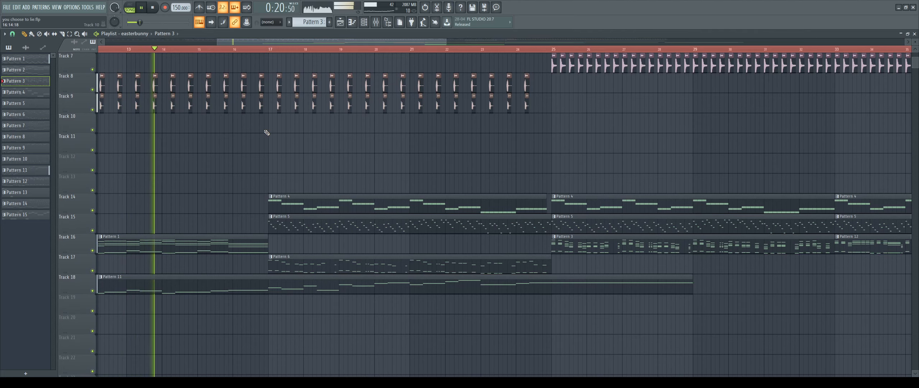
scroll(275, 51, "up", 3)
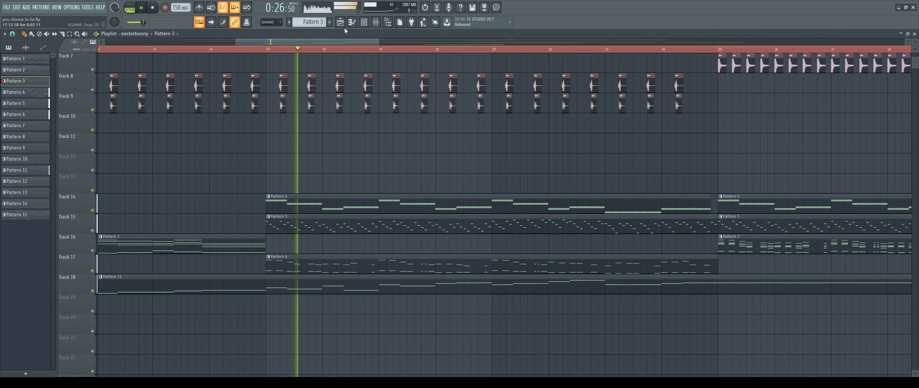
scroll(311, 24, "up", 3)
left_click(352, 23)
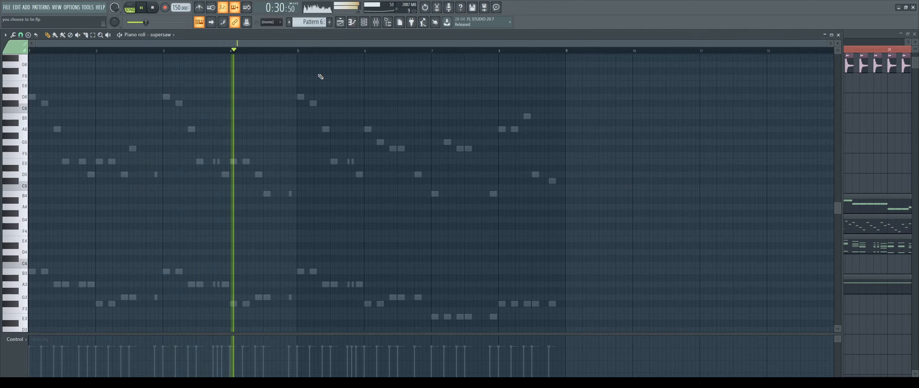
double_click(301, 97)
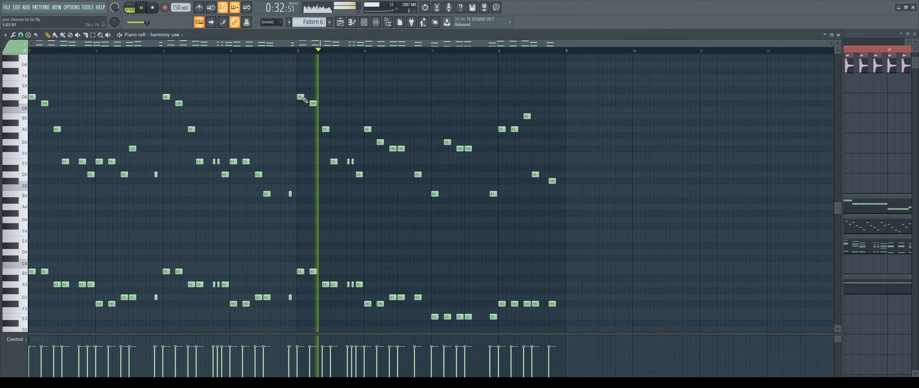
Step: Return to the playlist and examine the drum and pattern tracks from bar 25 onward during playback
left_click(340, 23)
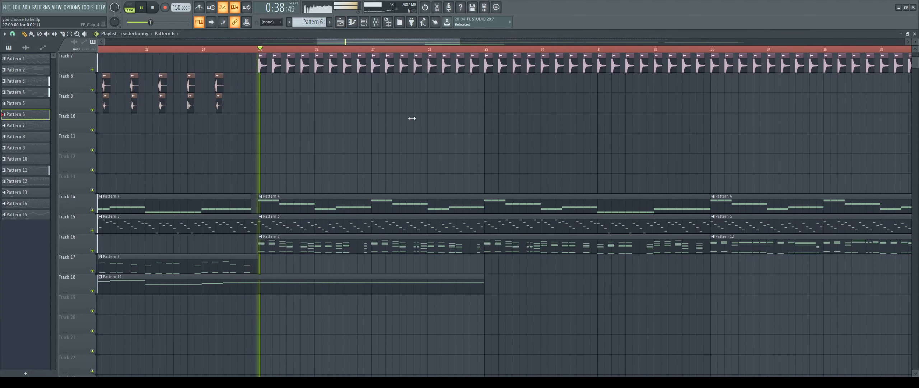
scroll(429, 158, "up", 1)
scroll(430, 158, "up", 5)
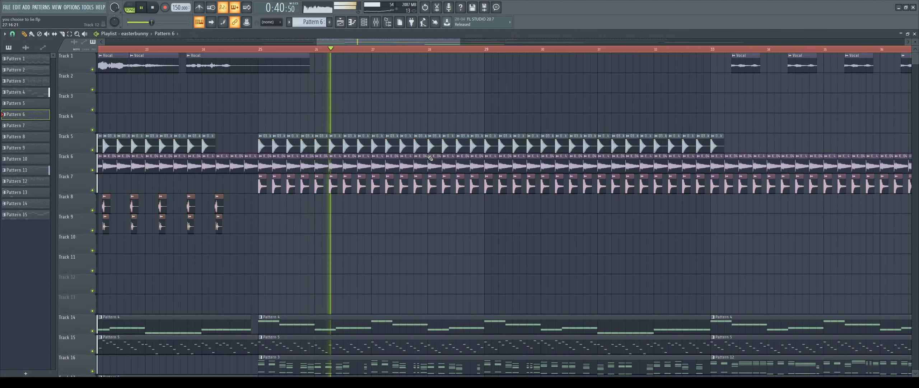
left_click_drag(387, 40, 423, 41)
scroll(404, 90, "down", 6)
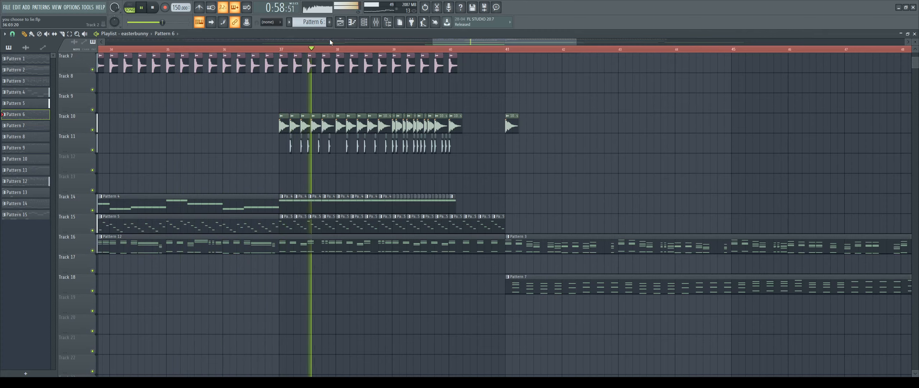
Step: Follow the playback past bar 41 and examine the Pattern 3 and Pattern 7 clips and the drums on tracks 2 to 4
scroll(329, 40, "down", 3)
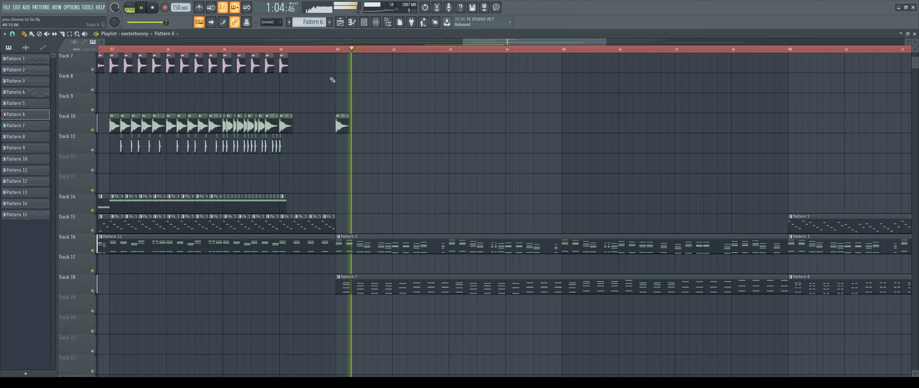
scroll(328, 39, "down", 6)
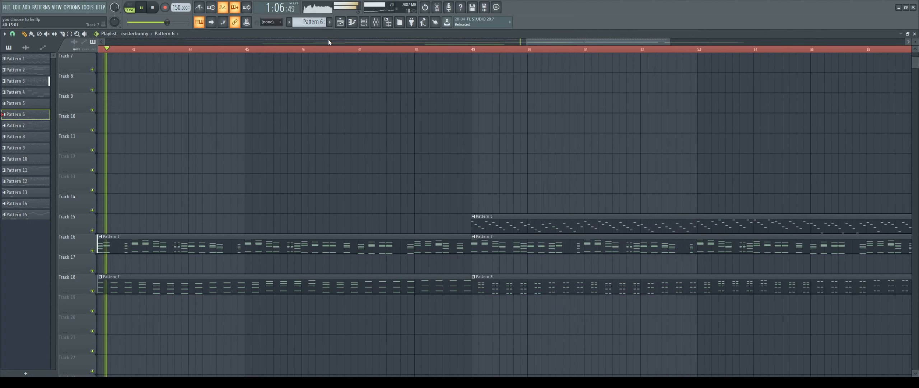
scroll(328, 42, "up", 2)
scroll(328, 41, "down", 1)
scroll(341, 110, "up", 3)
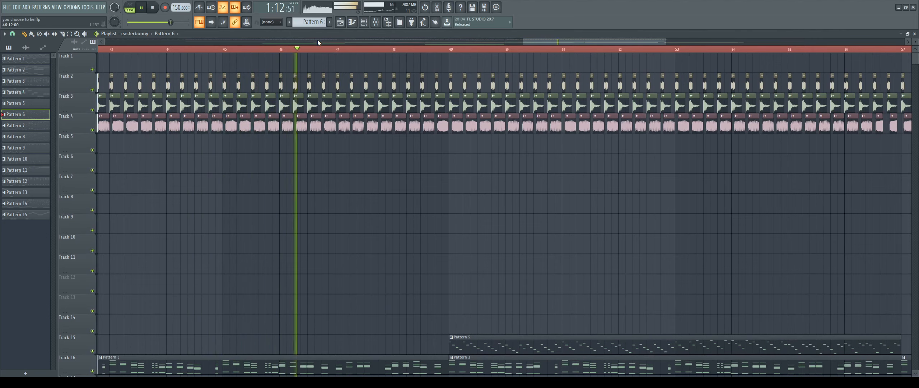
scroll(317, 40, "down", 1)
scroll(317, 39, "down", 2)
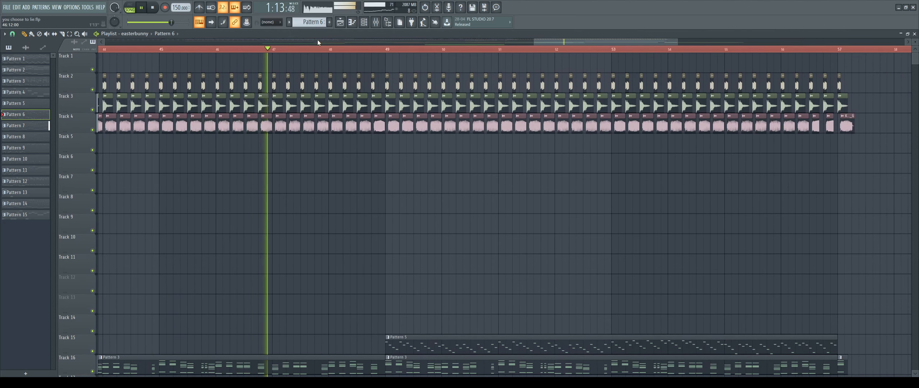
Step: Open Pattern 3 in the piano roll and show the harmony saw #2 notes
left_click(352, 22)
scroll(311, 22, "up", 3)
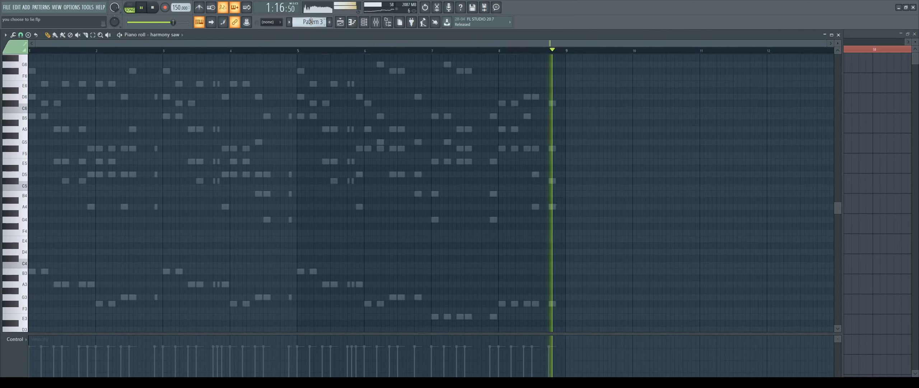
double_click(313, 84)
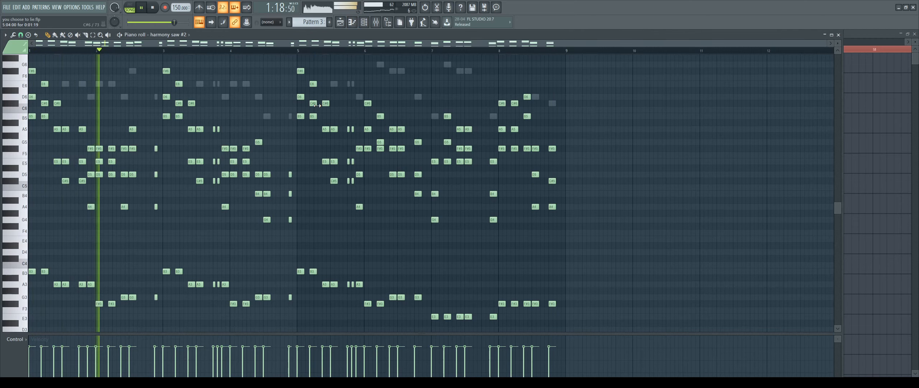
Step: Return to the playlist and look over the arrangement's ending around bar 57
left_click(345, 22)
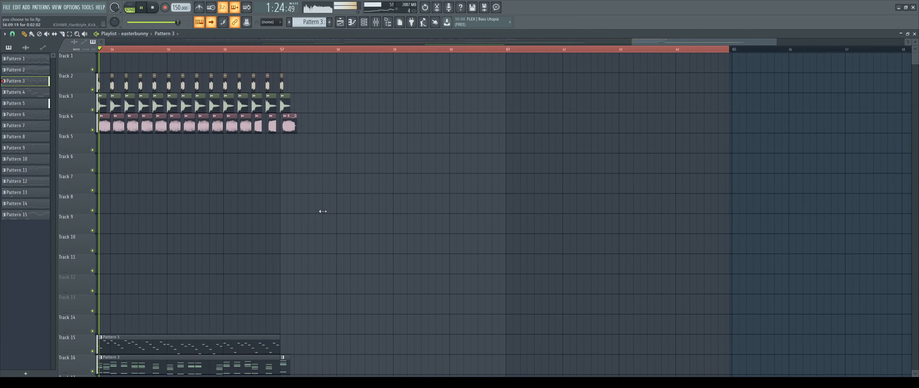
scroll(330, 219, "down", 4)
scroll(342, 233, "up", 2)
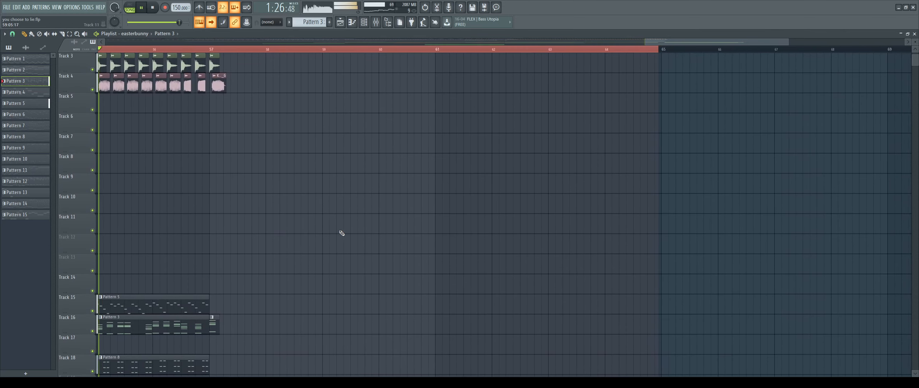
scroll(221, 127, "up", 2)
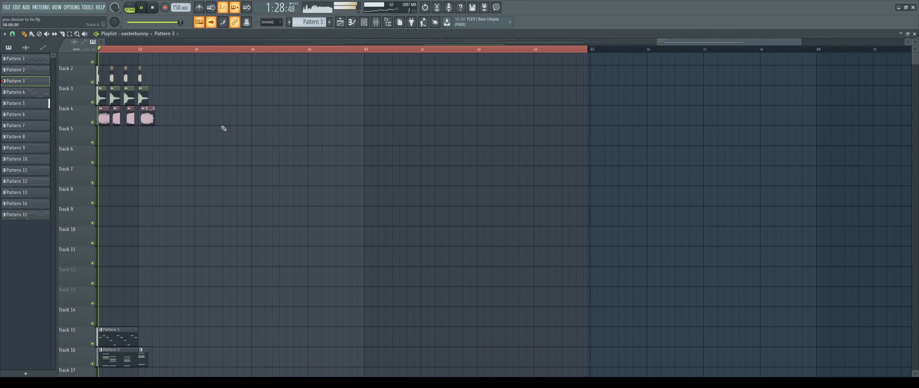